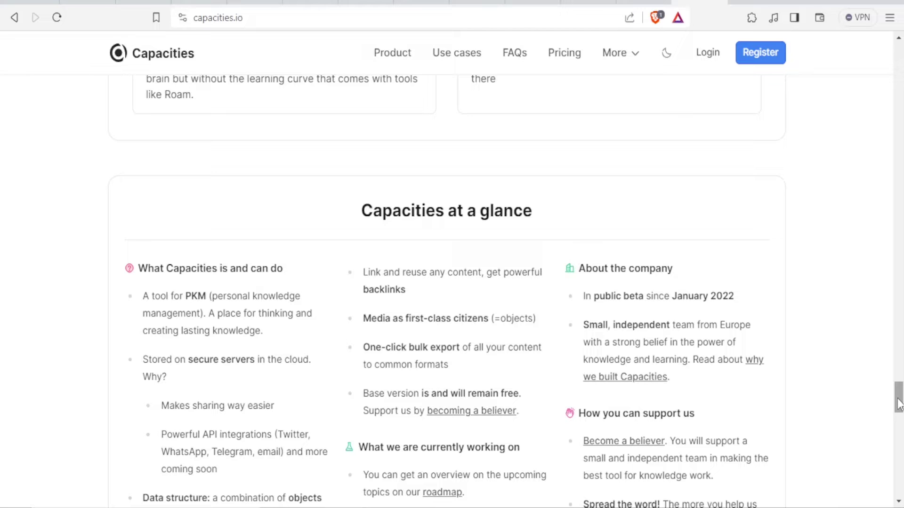
- Browse the capacities.io website, then go to its Register page
{"action": "scroll", "coordinate": [899, 403], "scroll_direction": "down", "scroll_amount": 2}
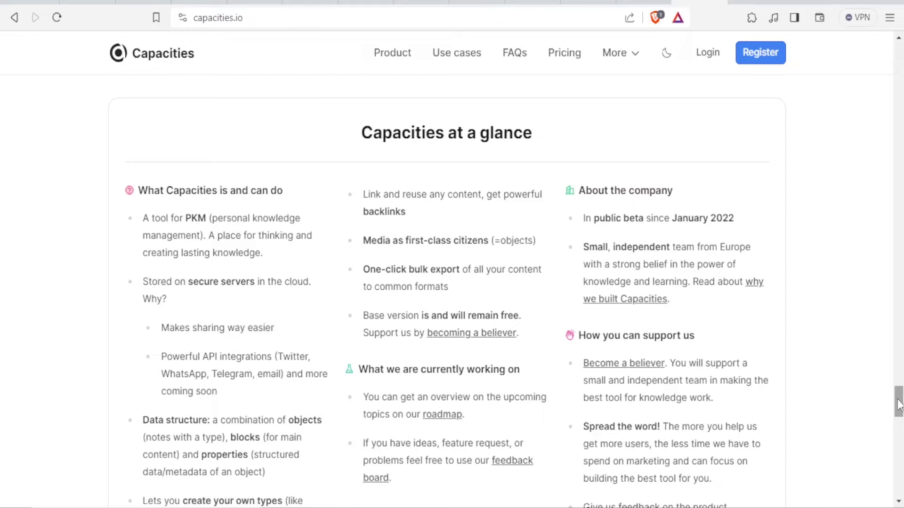
{"action": "left_click_drag", "start_coordinate": [898, 405], "coordinate": [897, 410]}
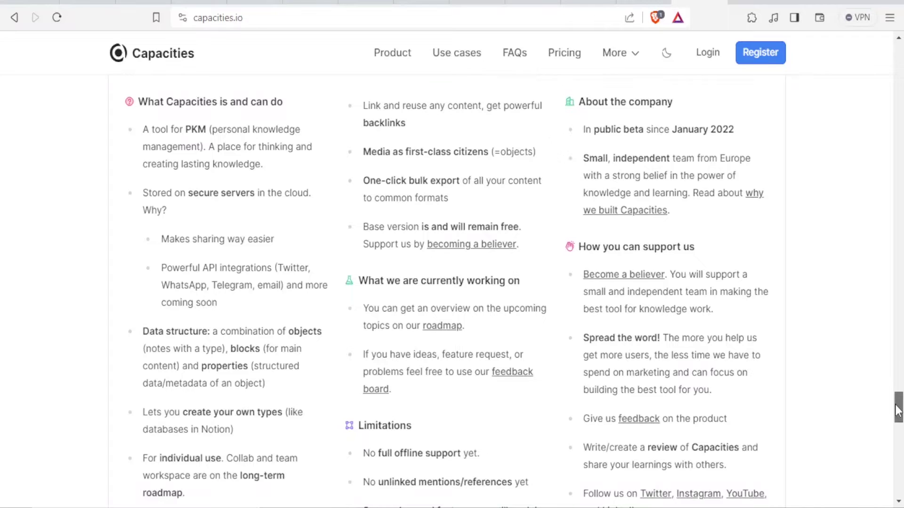
{"action": "left_click_drag", "start_coordinate": [897, 410], "coordinate": [897, 414]}
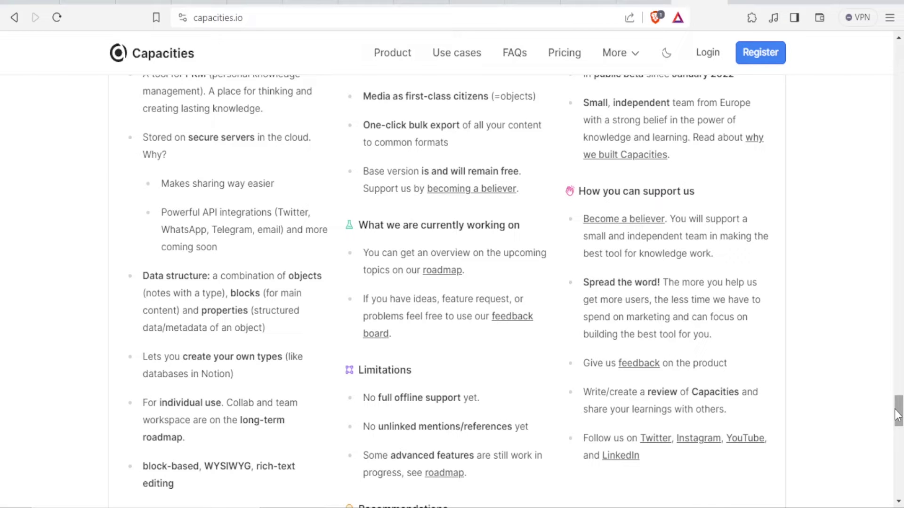
{"action": "scroll", "coordinate": [897, 414], "scroll_direction": "down", "scroll_amount": 1}
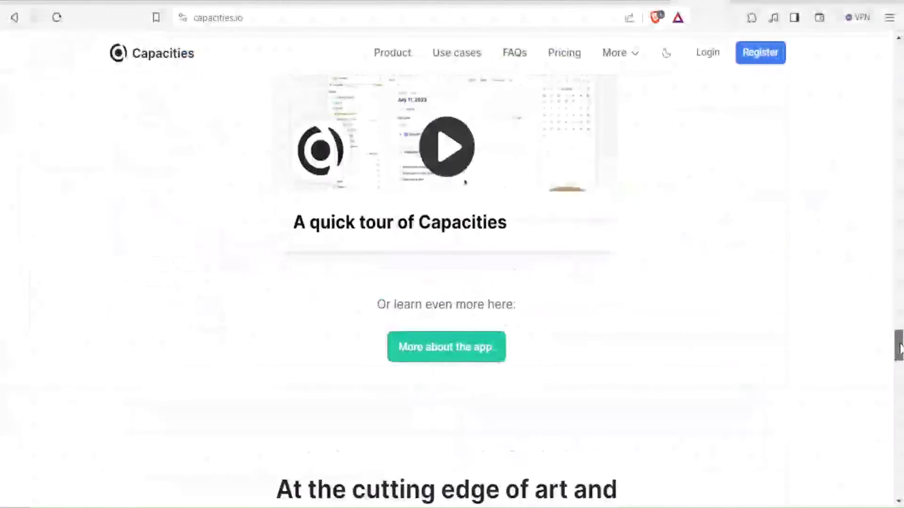
{"action": "scroll", "coordinate": [452, 282], "scroll_direction": "up", "scroll_amount": 10}
{"action": "scroll", "coordinate": [452, 283], "scroll_direction": "up", "scroll_amount": 15}
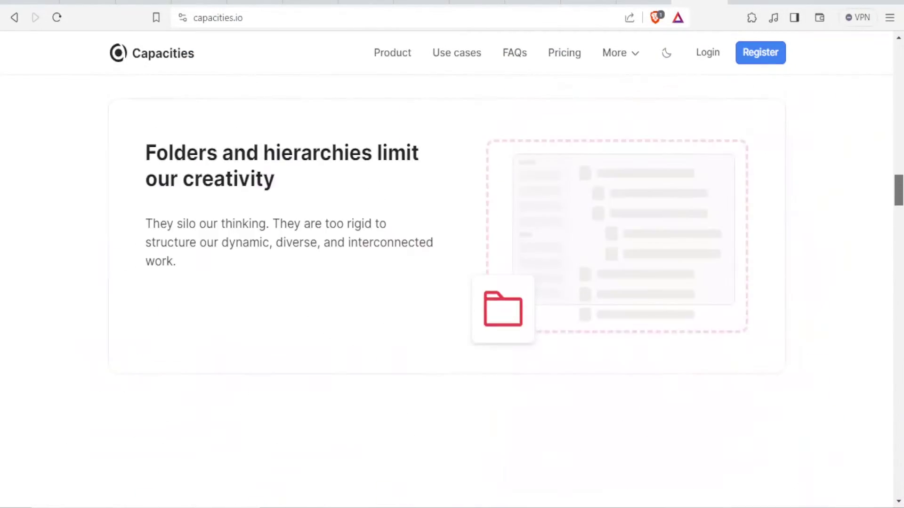
{"action": "scroll", "coordinate": [452, 282], "scroll_direction": "up", "scroll_amount": 5}
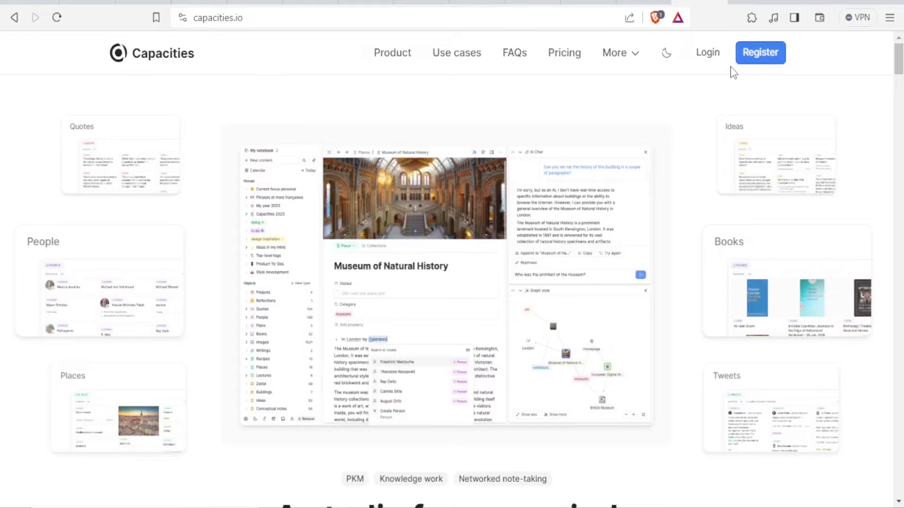
{"action": "left_click", "coordinate": [756, 63]}
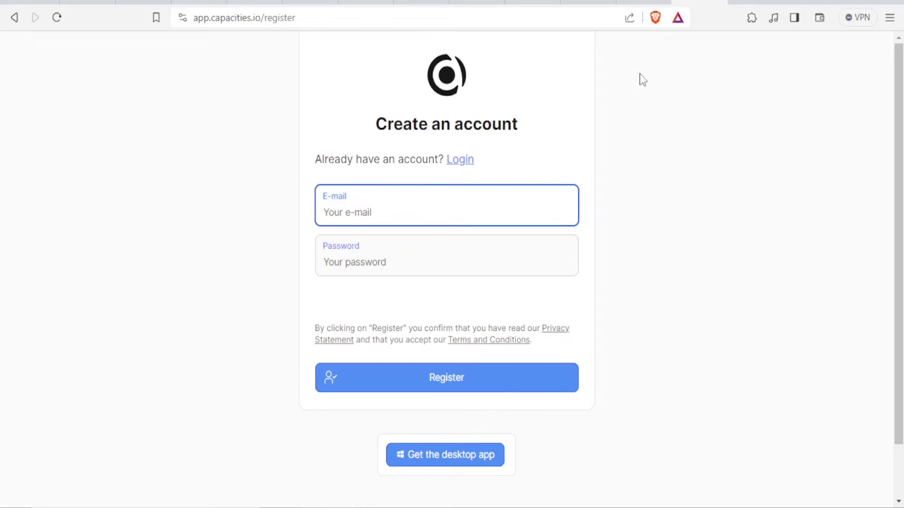
- Register an account with the suggested temporary e-mail address and a strong password
{"action": "left_click", "coordinate": [424, 211]}
{"action": "key", "text": "Down"}
{"action": "key", "text": "Return"}
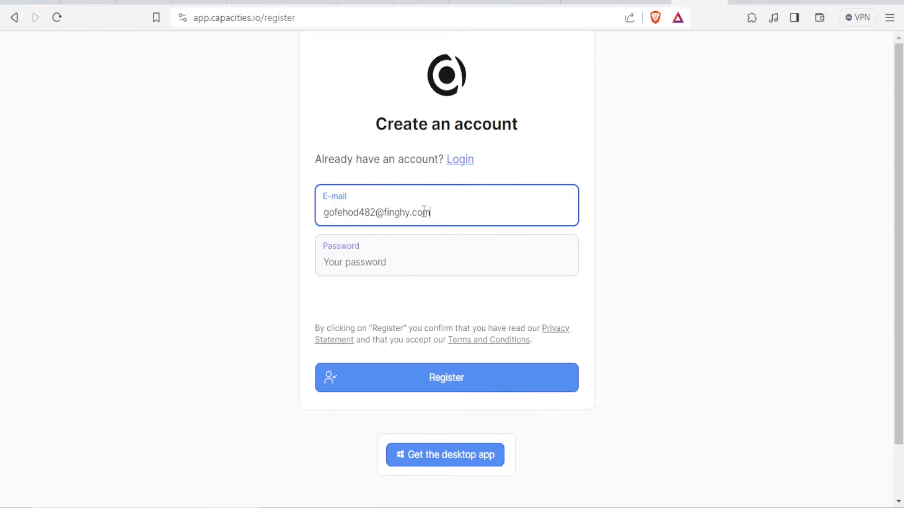
{"action": "left_click", "coordinate": [365, 276]}
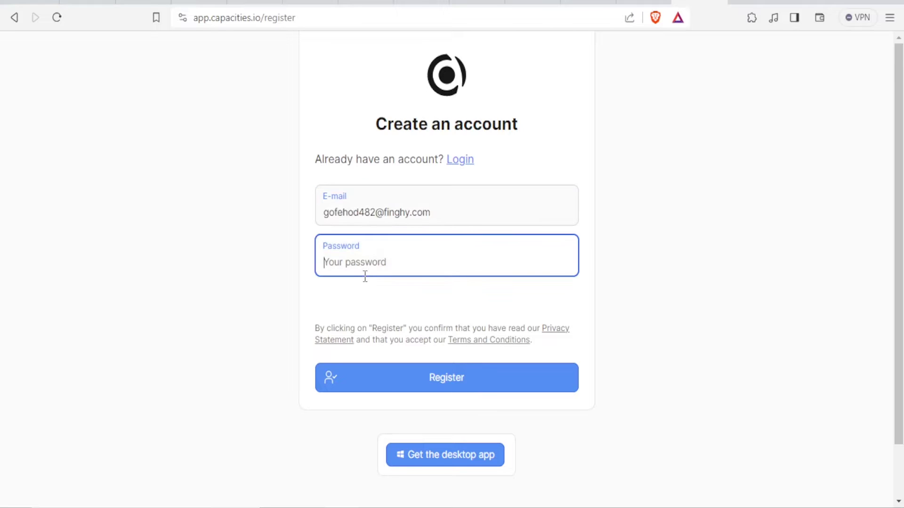
{"action": "type", "text": "•••••••••"}
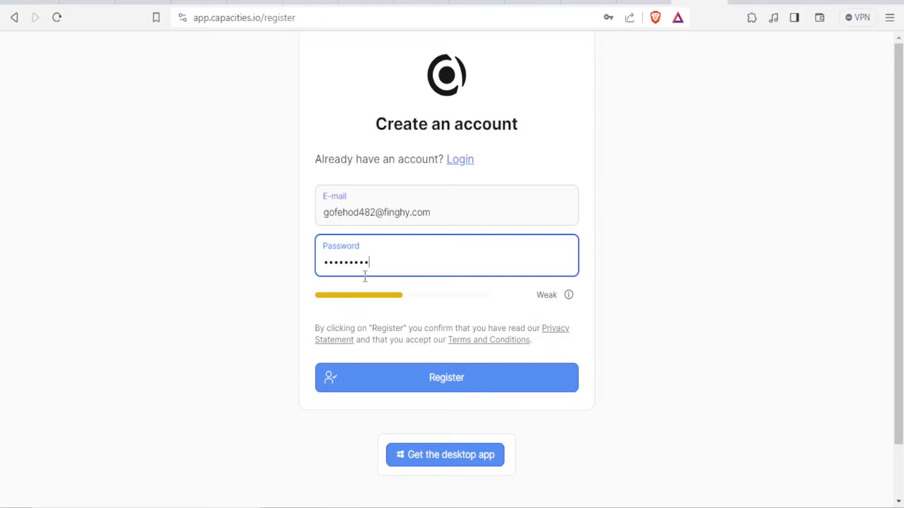
{"action": "type", "text": "•••••••"}
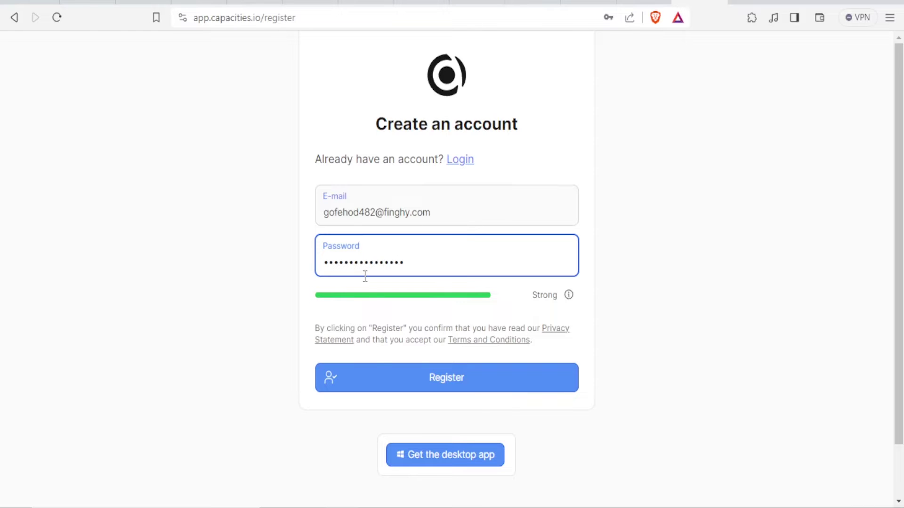
{"action": "left_click", "coordinate": [382, 385]}
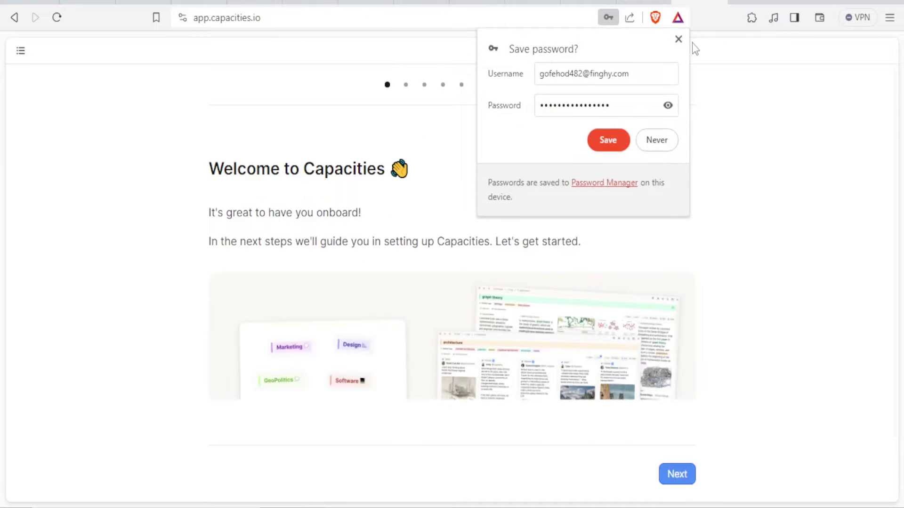
- Dismiss the save-password offer and enter the user's first and last name in the profile
{"action": "left_click", "coordinate": [679, 41]}
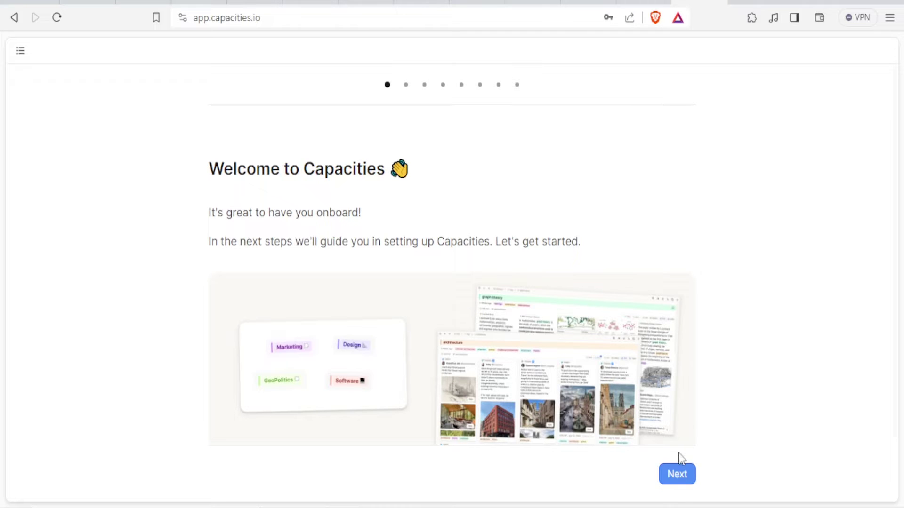
{"action": "left_click", "coordinate": [686, 481]}
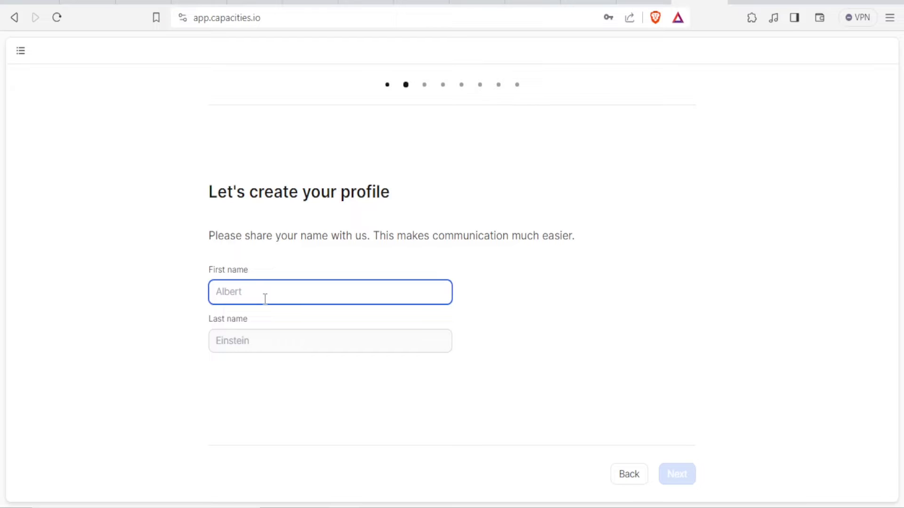
{"action": "type", "text": "Joe"}
{"action": "left_click", "coordinate": [235, 340]}
{"action": "type", "text": "Much"}
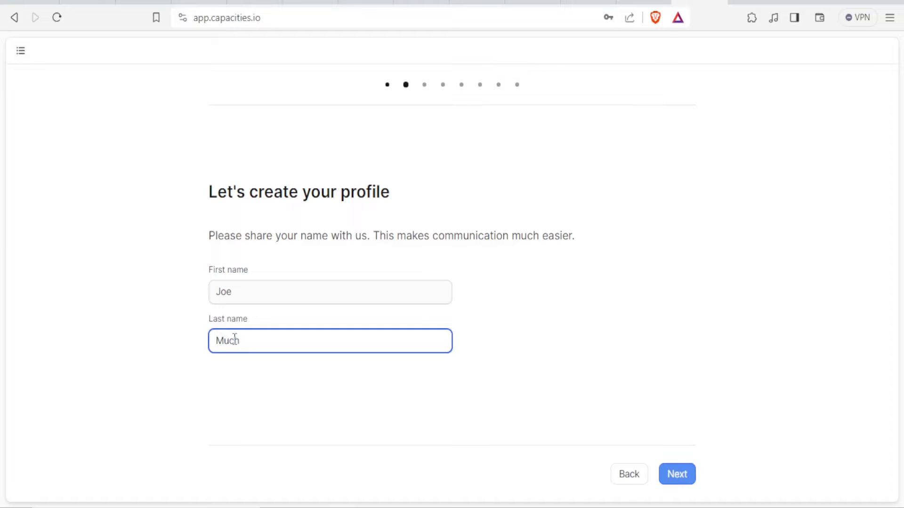
{"action": "left_click", "coordinate": [677, 482]}
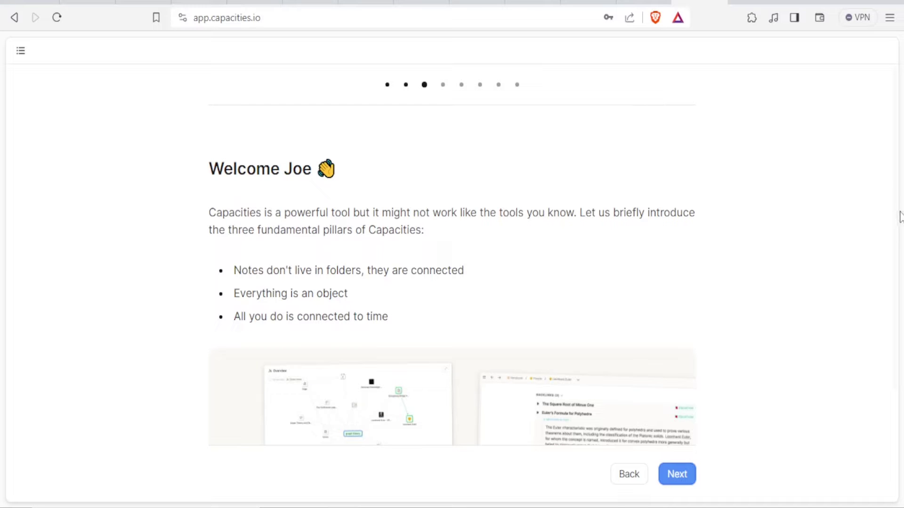
- Scroll the welcome page and advance through the Pillar 1, 2 and 3 slides
{"action": "scroll", "coordinate": [895, 226], "scroll_direction": "down", "scroll_amount": 1}
{"action": "left_click_drag", "start_coordinate": [896, 230], "coordinate": [891, 374]}
{"action": "left_click", "coordinate": [678, 480]}
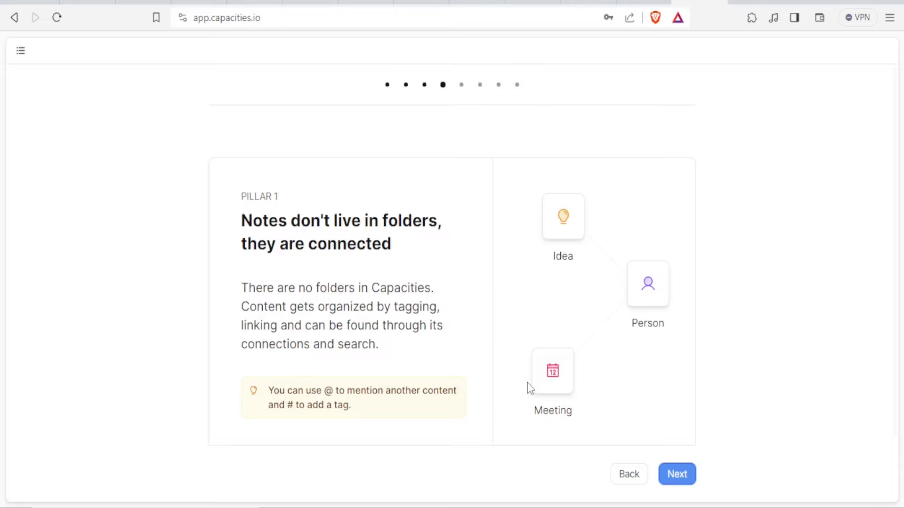
{"action": "left_click", "coordinate": [685, 482]}
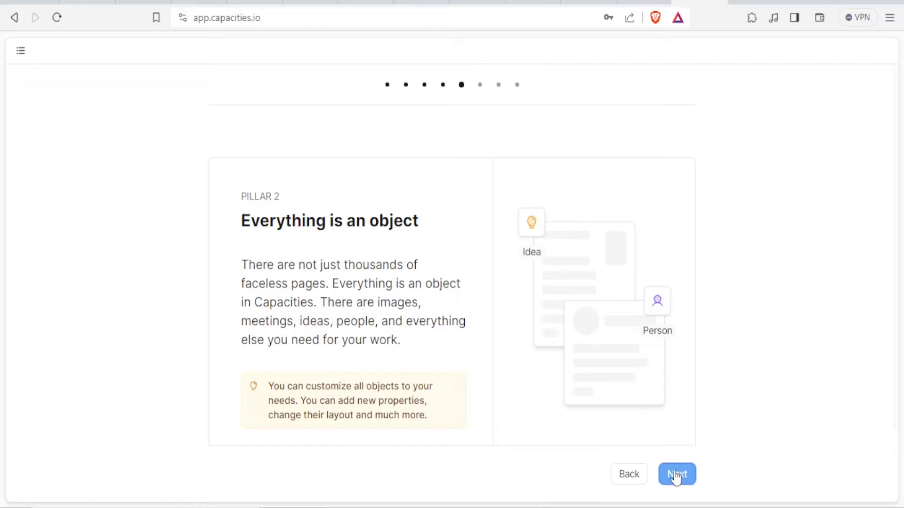
{"action": "left_click", "coordinate": [676, 477]}
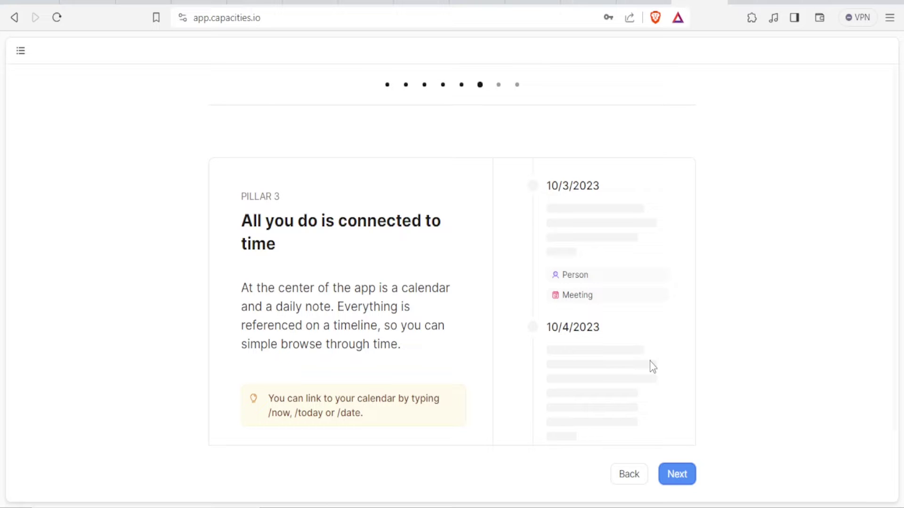
{"action": "left_click", "coordinate": [679, 475]}
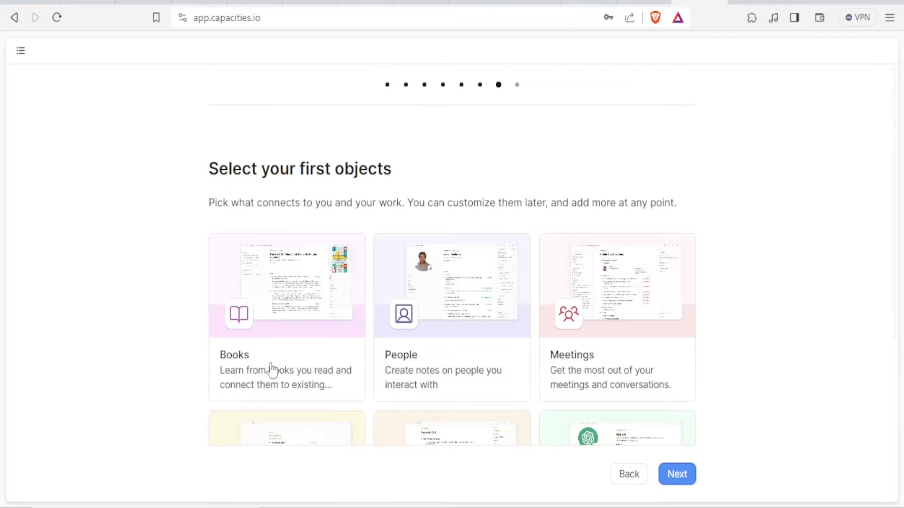
- Pick Meetings, People and Books as the first object types and continue
{"action": "left_click", "coordinate": [619, 309]}
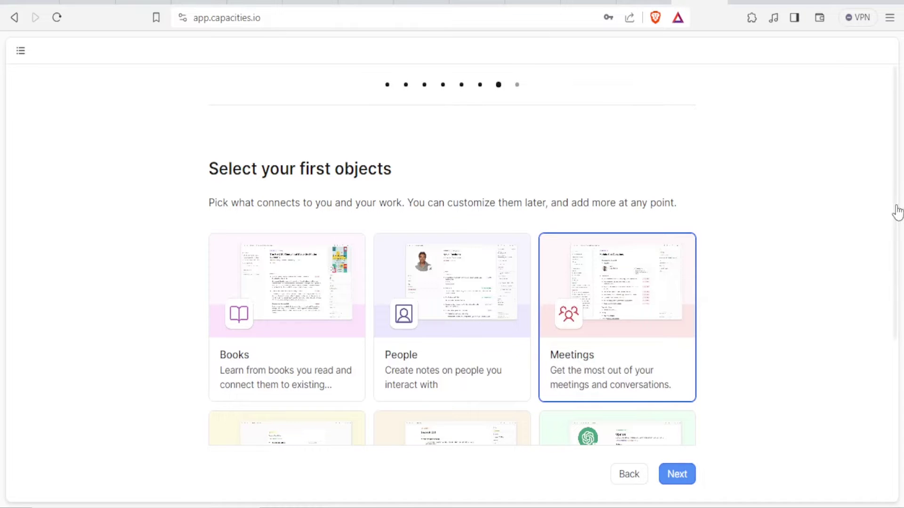
{"action": "scroll", "coordinate": [895, 235], "scroll_direction": "down", "scroll_amount": 4}
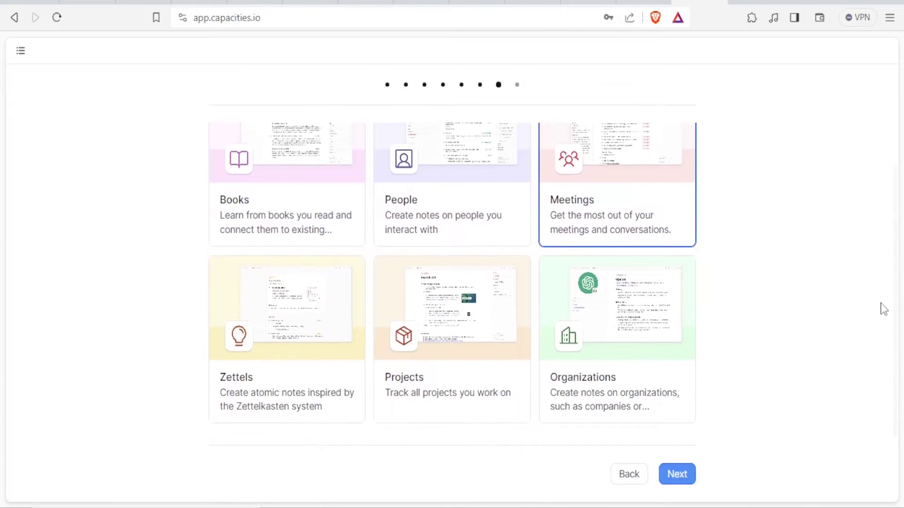
{"action": "left_click", "coordinate": [470, 185]}
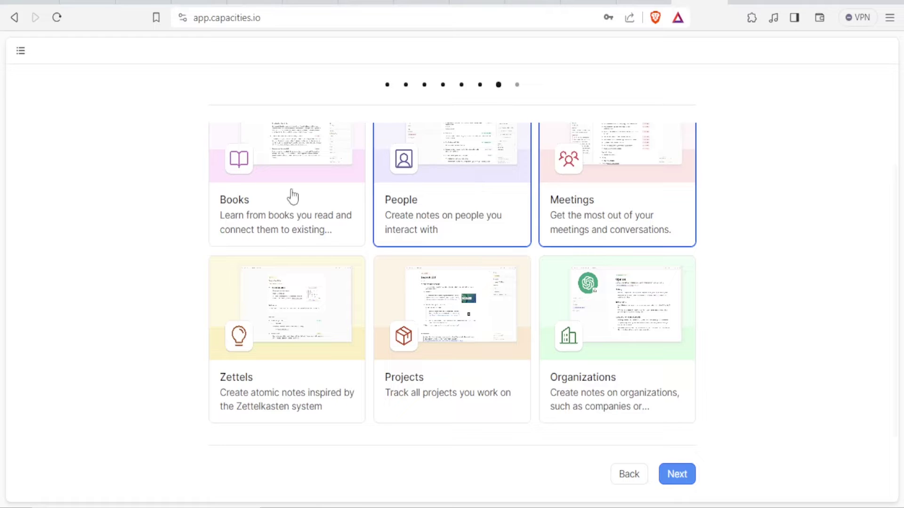
{"action": "left_click", "coordinate": [263, 219]}
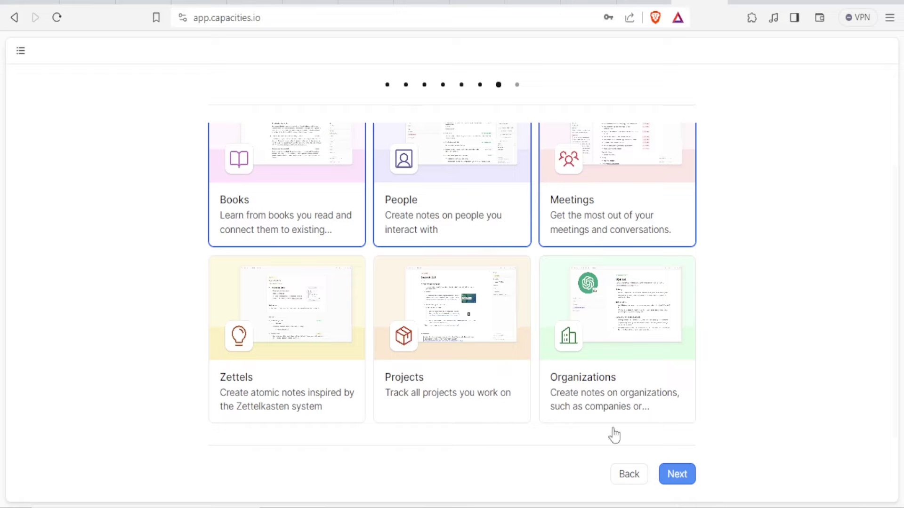
{"action": "left_click", "coordinate": [671, 476]}
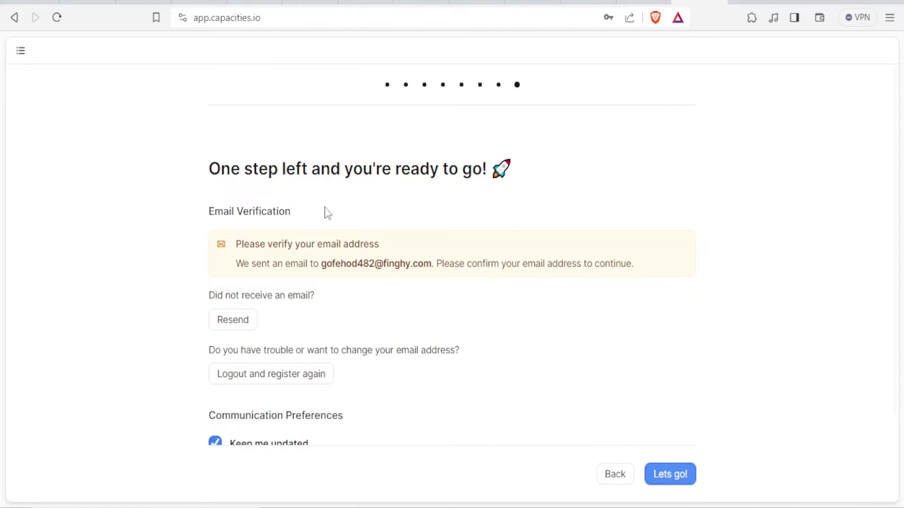
- Open the Welcome to Capacities e-mail in Temp Mail and click its verification link
{"action": "left_click", "coordinate": [428, 4]}
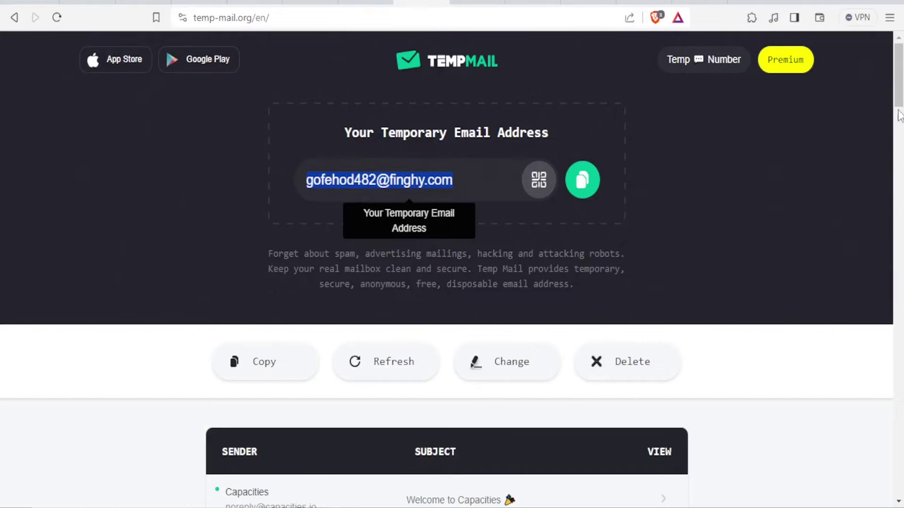
{"action": "scroll", "coordinate": [900, 110], "scroll_direction": "down", "scroll_amount": 1}
{"action": "scroll", "coordinate": [899, 109], "scroll_direction": "down", "scroll_amount": 5}
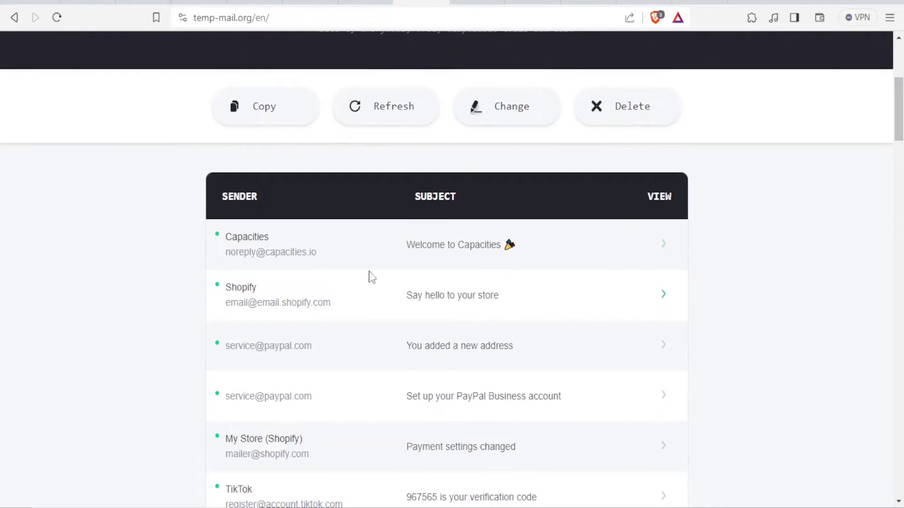
{"action": "left_click", "coordinate": [425, 256]}
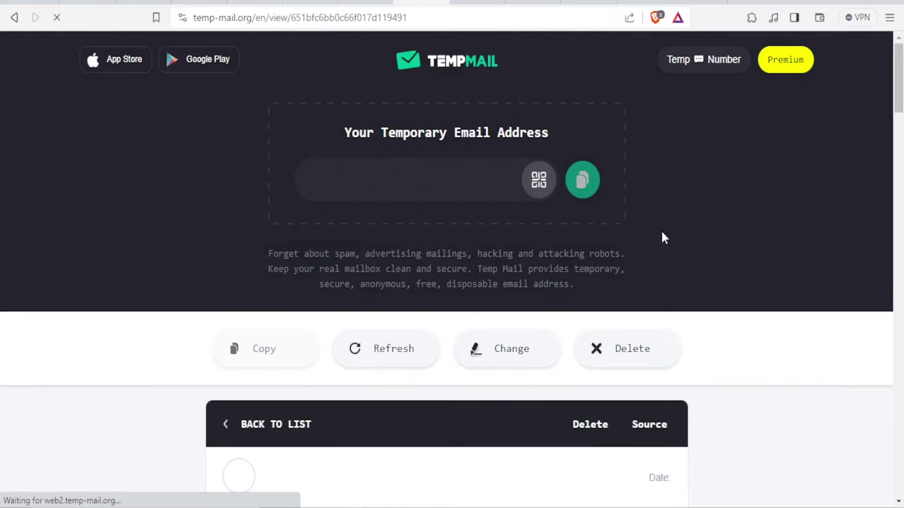
{"action": "left_click_drag", "start_coordinate": [900, 97], "coordinate": [899, 157]}
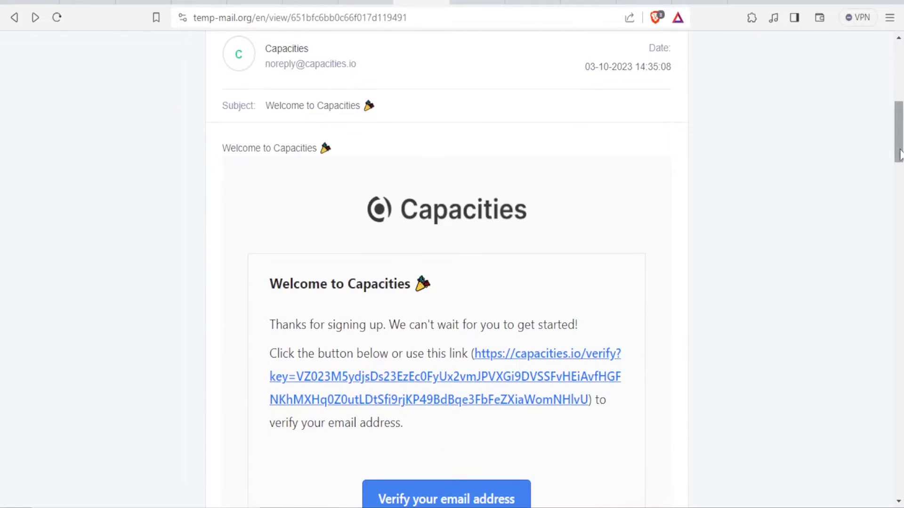
{"action": "scroll", "coordinate": [899, 155], "scroll_direction": "down", "scroll_amount": 3}
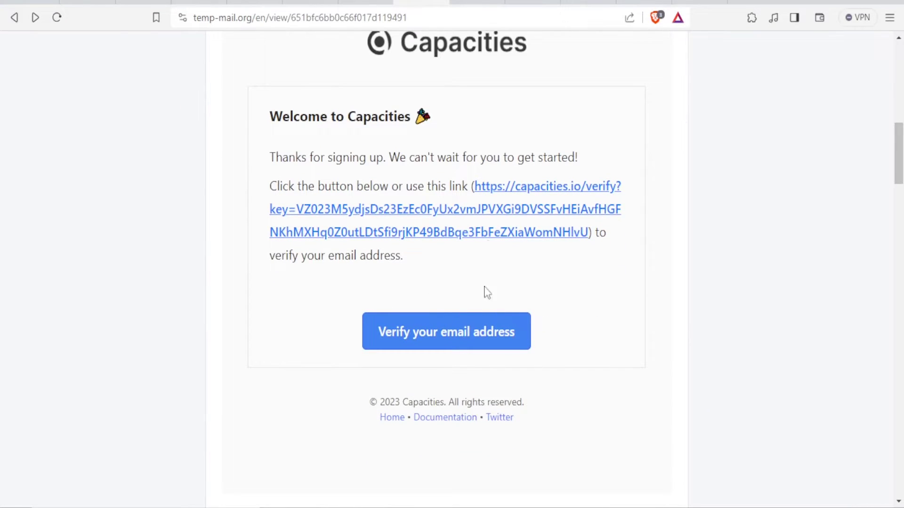
{"action": "left_click", "coordinate": [426, 331]}
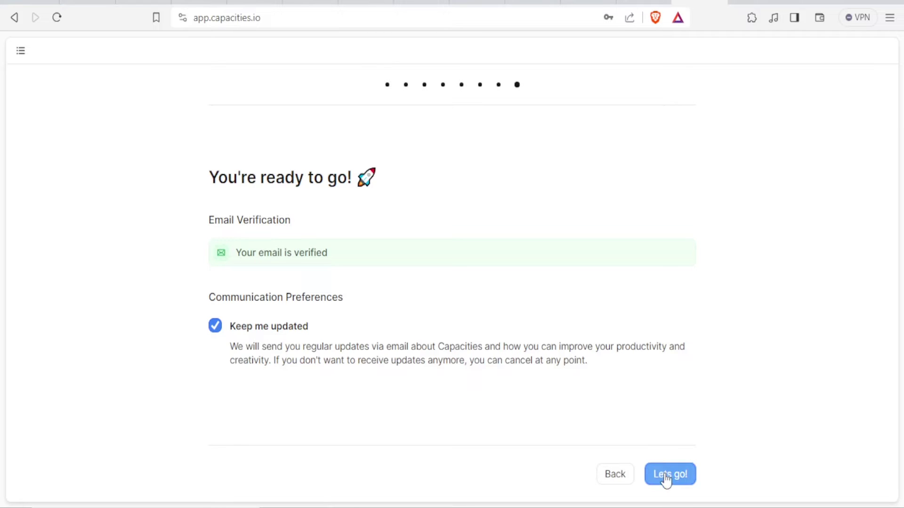
- Uncheck 'Keep me updated' and finish onboarding with 'Lets go!'
{"action": "left_click", "coordinate": [215, 332]}
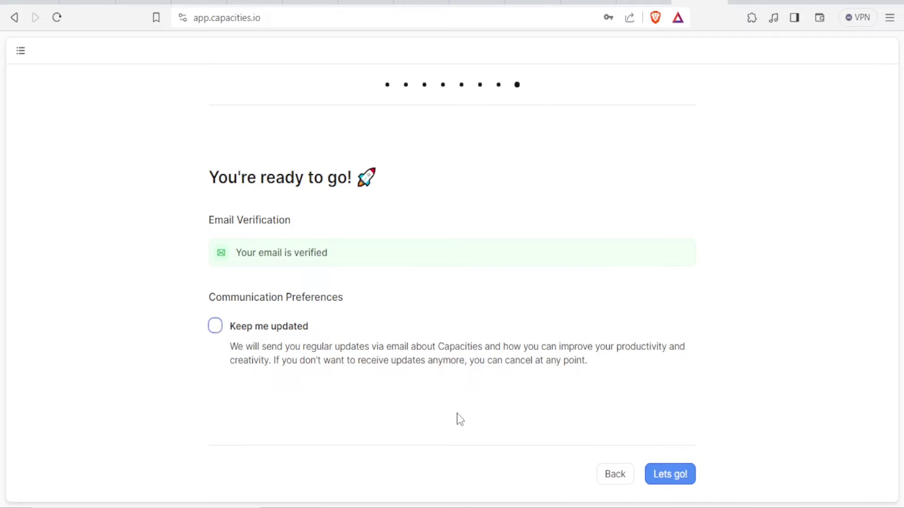
{"action": "left_click", "coordinate": [665, 475]}
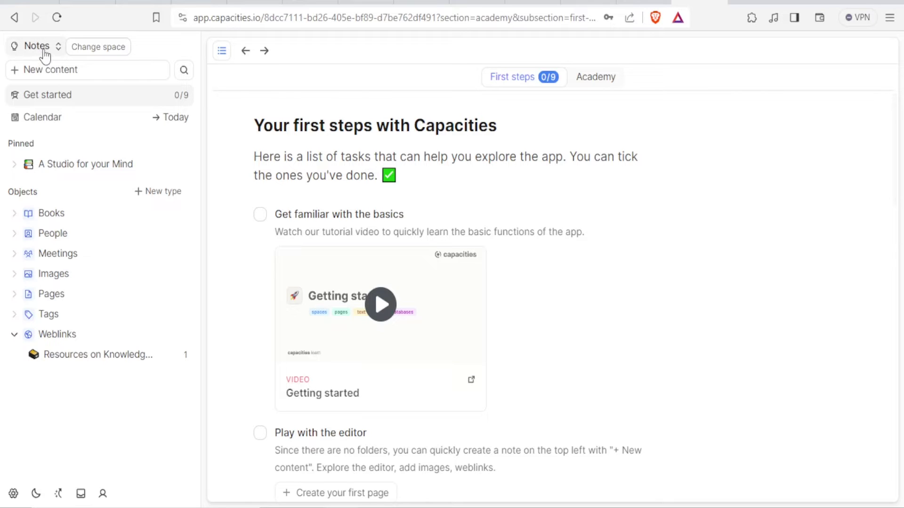
{"action": "left_click", "coordinate": [46, 56]}
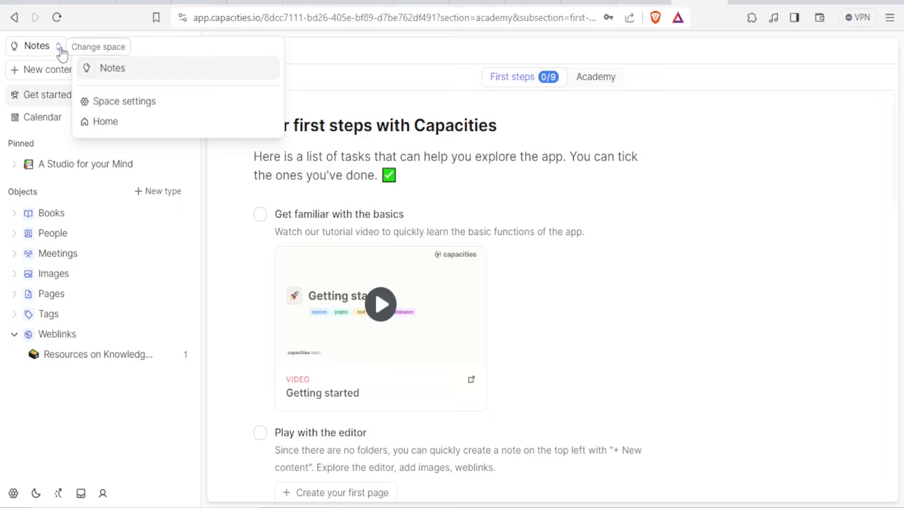
- Stay in the Notes space and bring up the '+ New content' type picker
{"action": "left_click", "coordinate": [106, 75]}
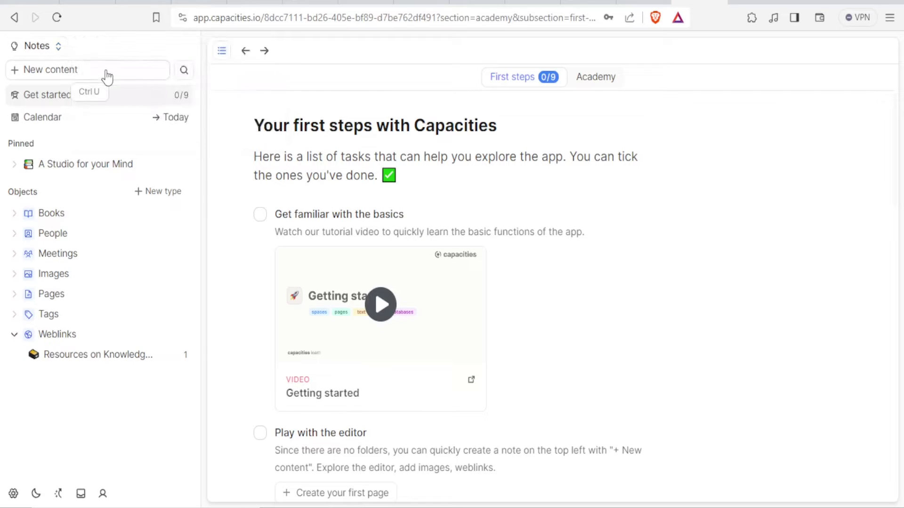
{"action": "left_click", "coordinate": [16, 78]}
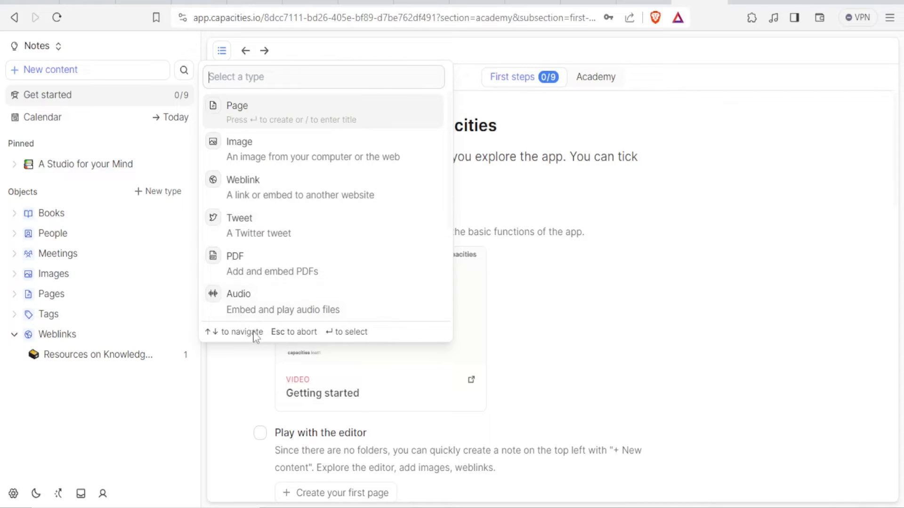
- Choose Page as the type to create an empty untitled page
{"action": "left_click", "coordinate": [236, 120]}
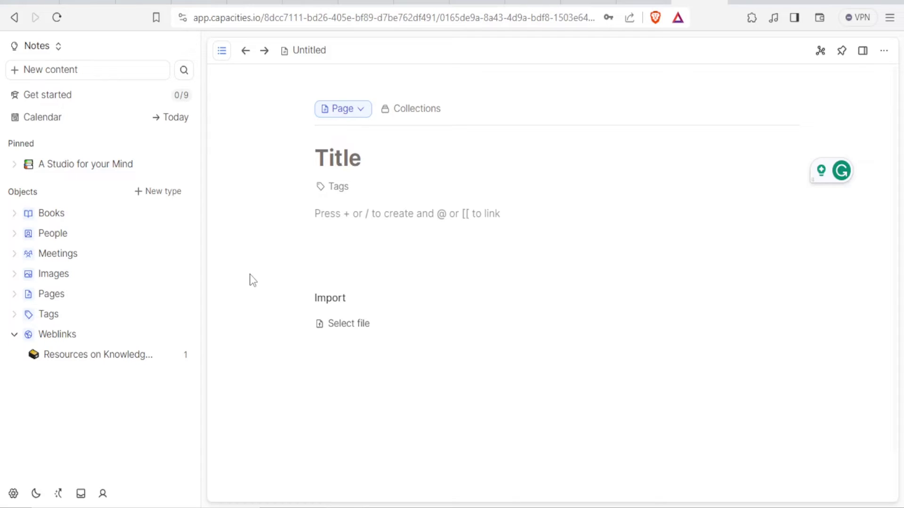
{"action": "mouse_move", "coordinate": [333, 143]}
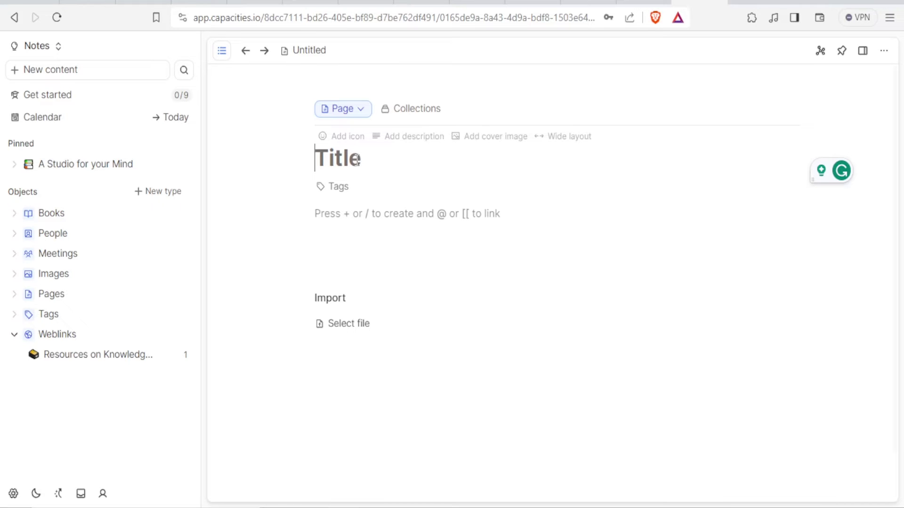
- Title the page 'First Demo', give it the smiling-face-with-hearts icon, and start adding a cover
{"action": "type", "text": "Fir"}
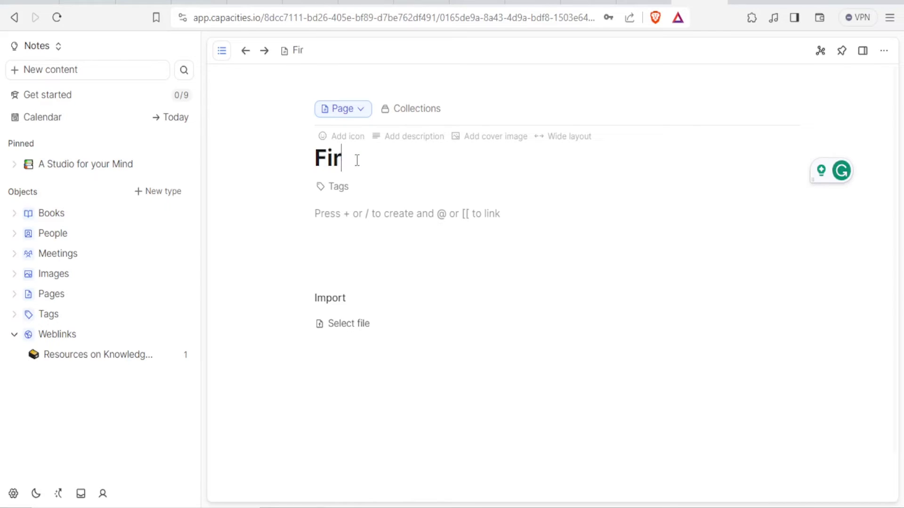
{"action": "type", "text": "st Demo"}
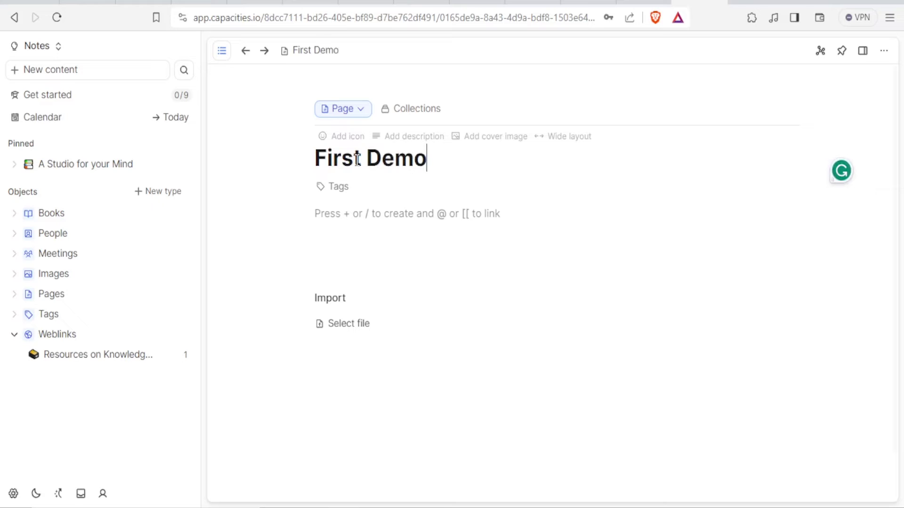
{"action": "left_click", "coordinate": [337, 138]}
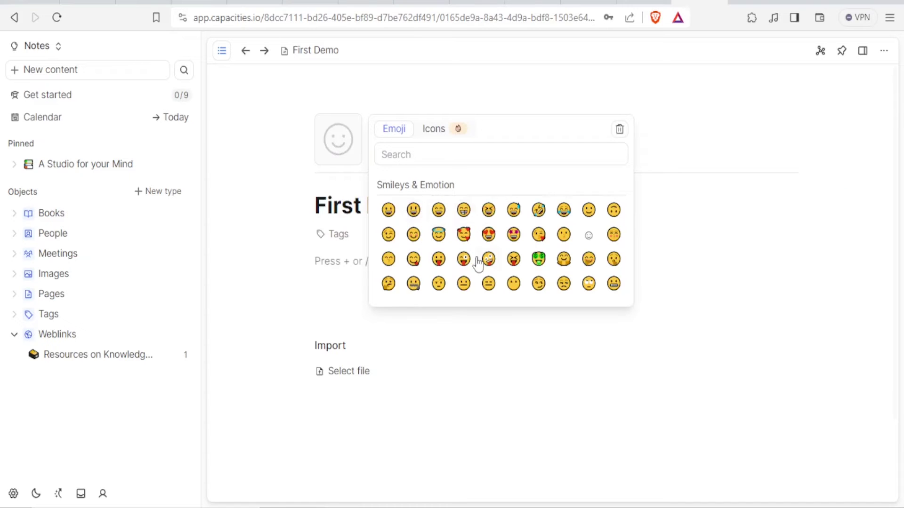
{"action": "left_click", "coordinate": [463, 234]}
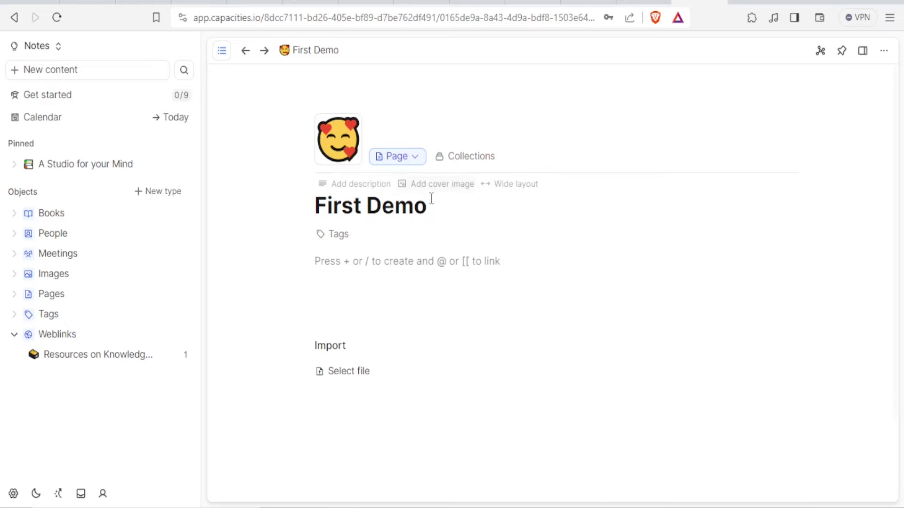
{"action": "left_click", "coordinate": [438, 185]}
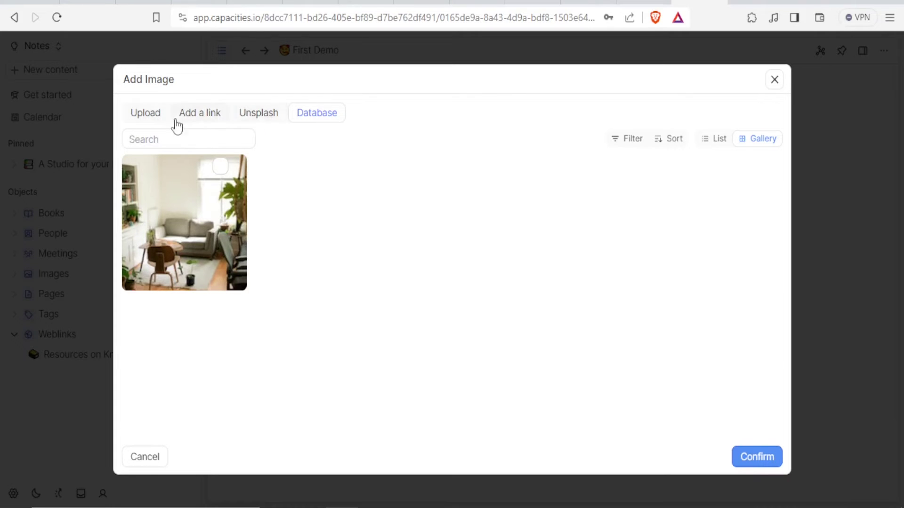
- Upload the red-flower photo bgg.png from Downloads as the First Demo page cover
{"action": "left_click", "coordinate": [156, 121]}
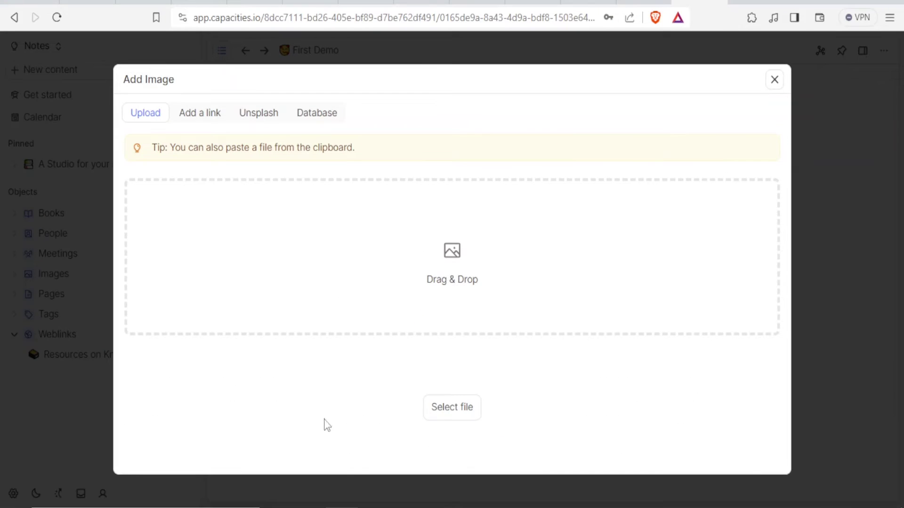
{"action": "mouse_move", "coordinate": [308, 507]}
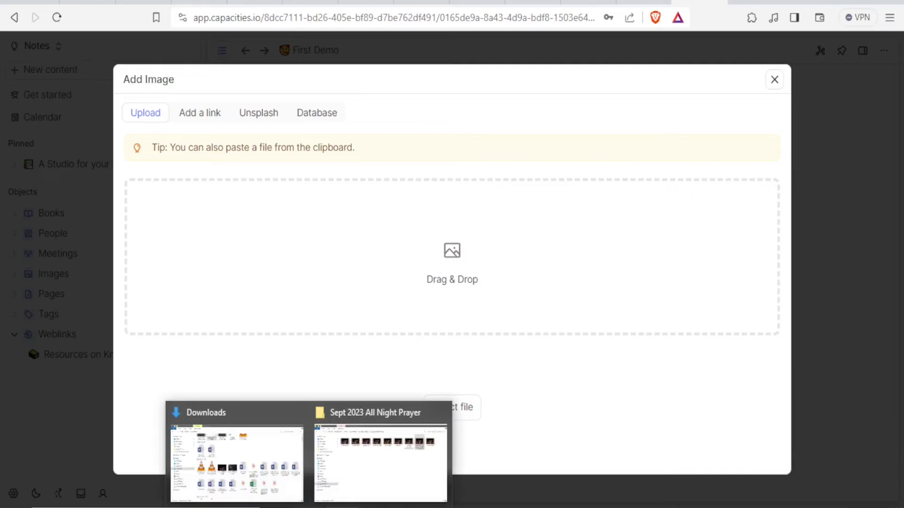
{"action": "left_click", "coordinate": [338, 490]}
{"action": "left_click_drag", "start_coordinate": [353, 162], "coordinate": [431, 275]}
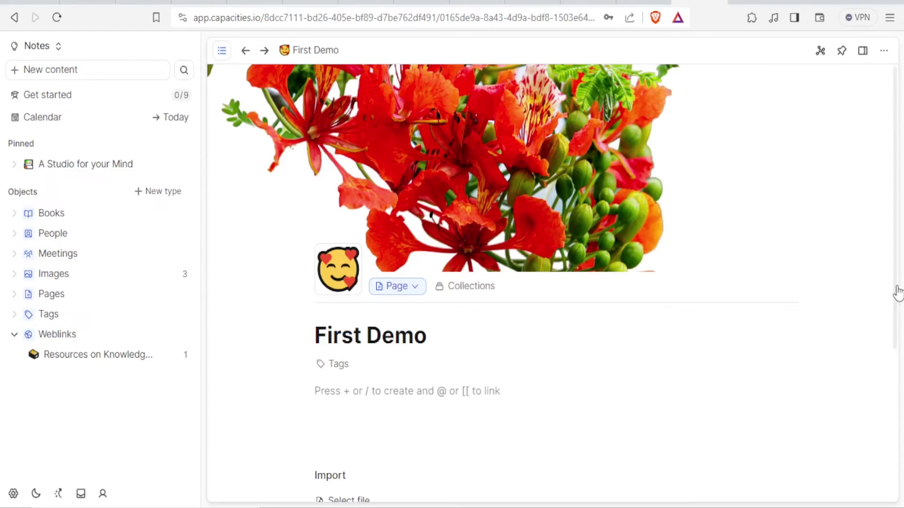
- Switch the First Demo page header to wide layout
{"action": "mouse_move", "coordinate": [435, 321]}
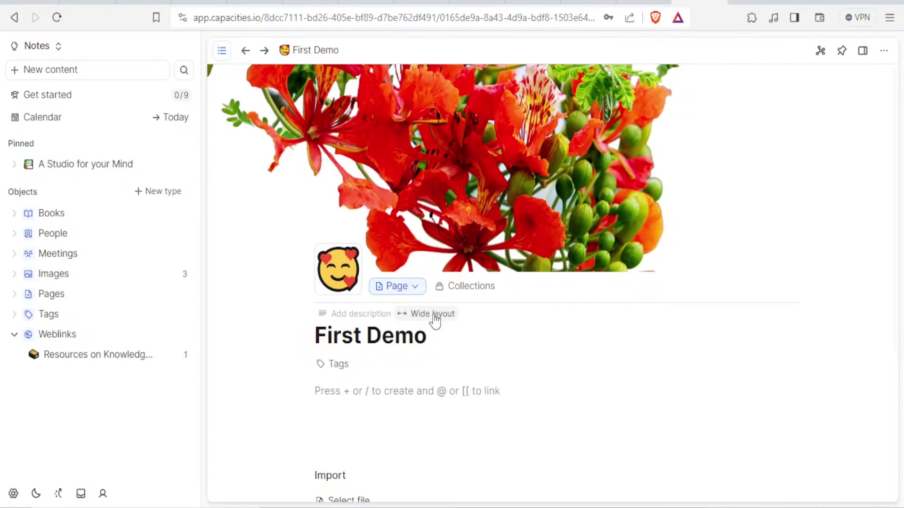
{"action": "left_click", "coordinate": [434, 316]}
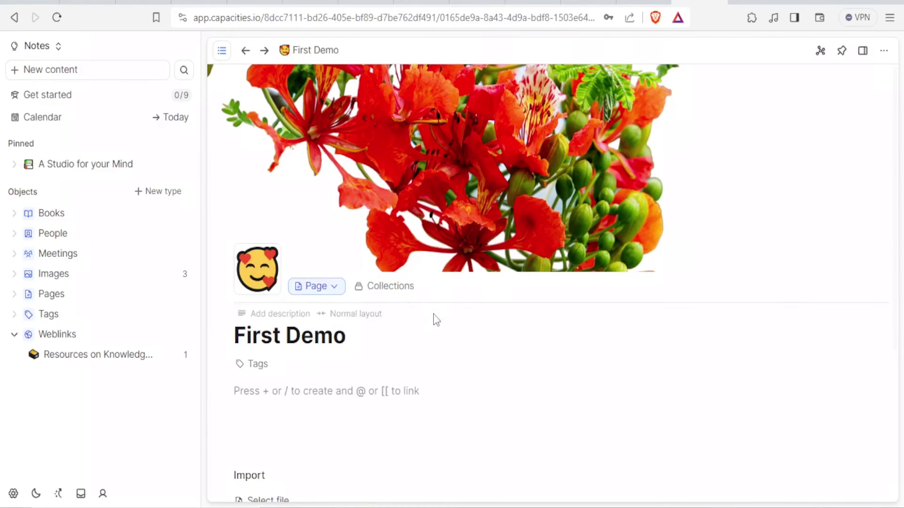
{"action": "left_click", "coordinate": [246, 374]}
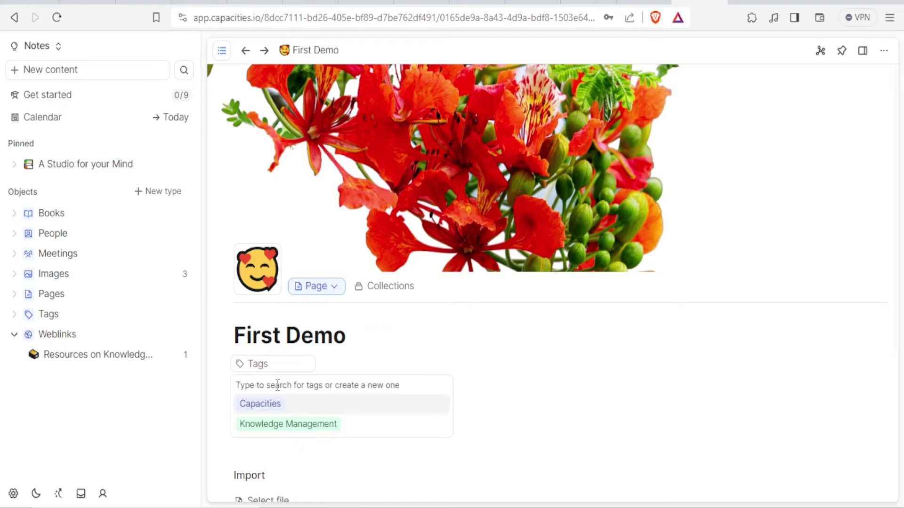
- Tag the page Knowledge Management and create a new 'Motivational' tag
{"action": "left_click", "coordinate": [266, 425]}
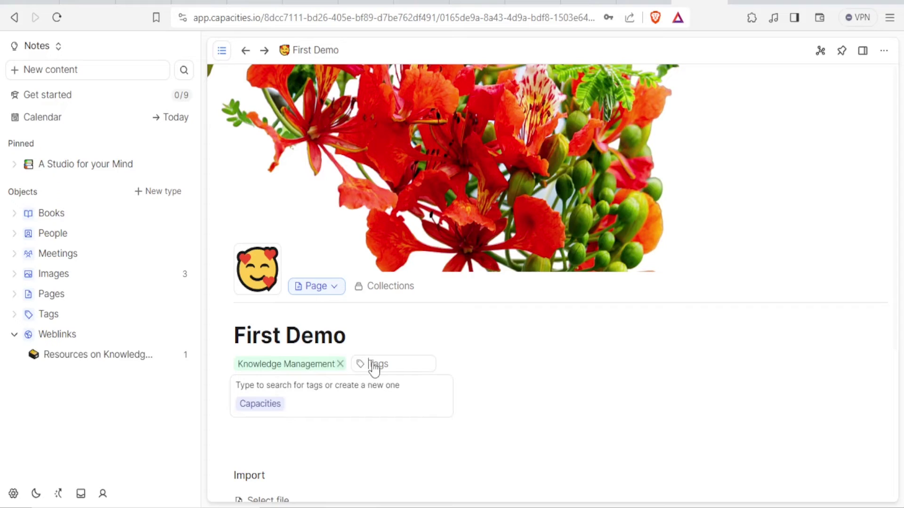
{"action": "type", "text": "Mot"}
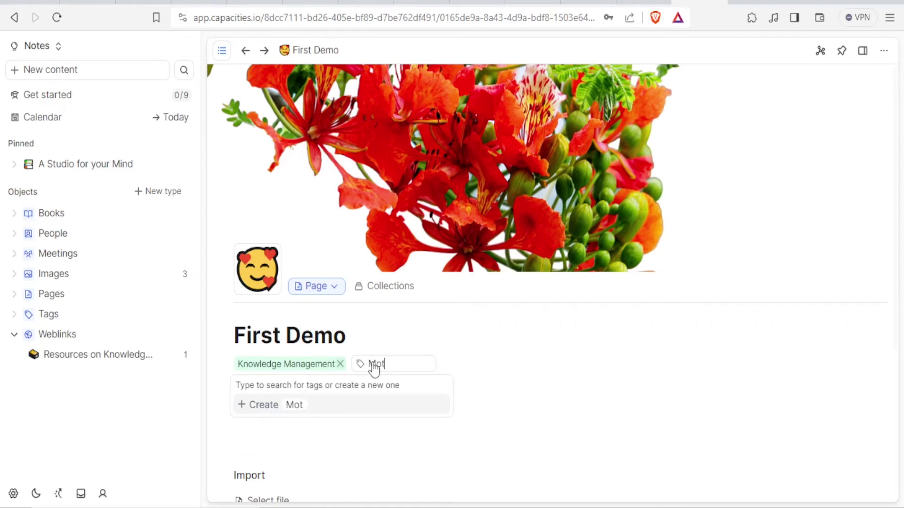
{"action": "type", "text": "ivational"}
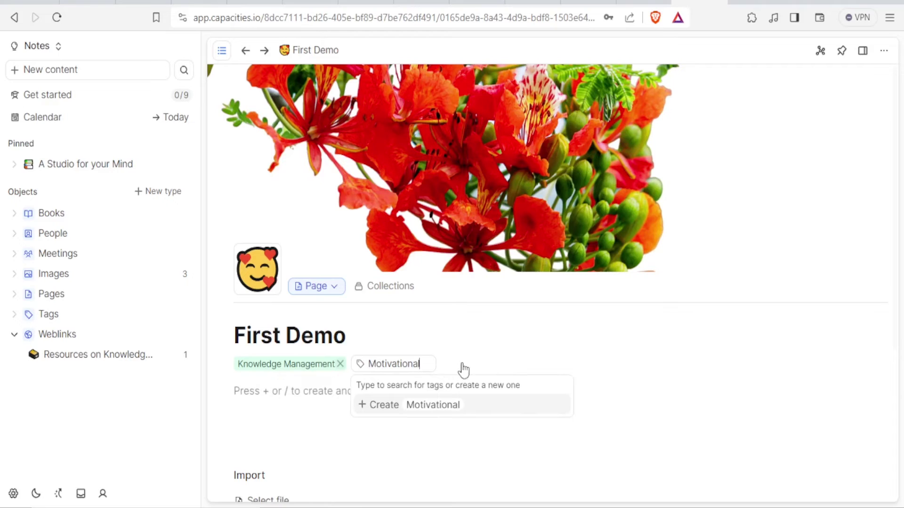
{"action": "left_click", "coordinate": [325, 433]}
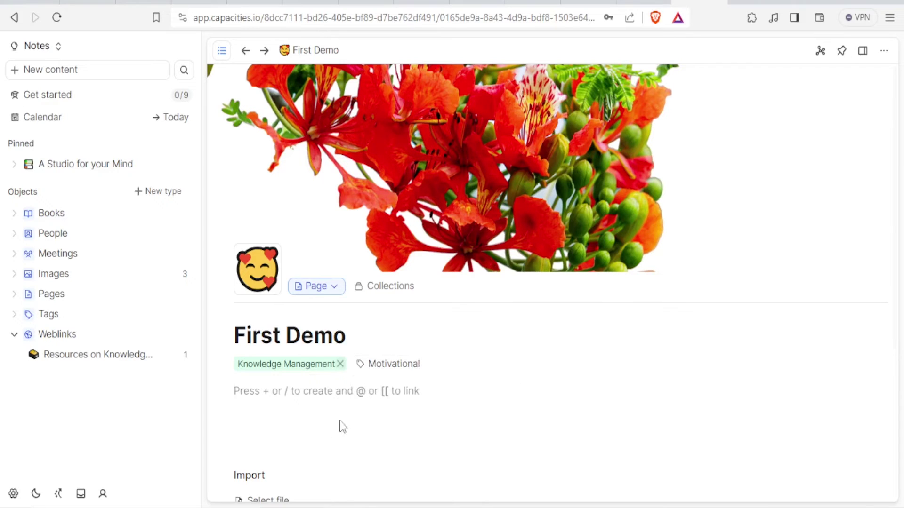
- Write the body lines 'How to be motivate' and 'Steps to self realization'
{"action": "left_click", "coordinate": [306, 412]}
{"action": "type", "text": "How"}
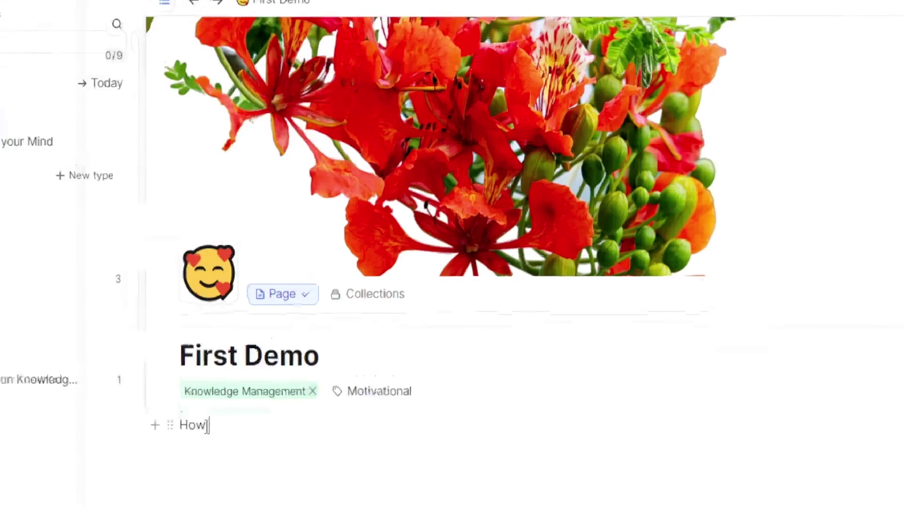
{"action": "type", "text": " to be mo"}
{"action": "type", "text": "t"}
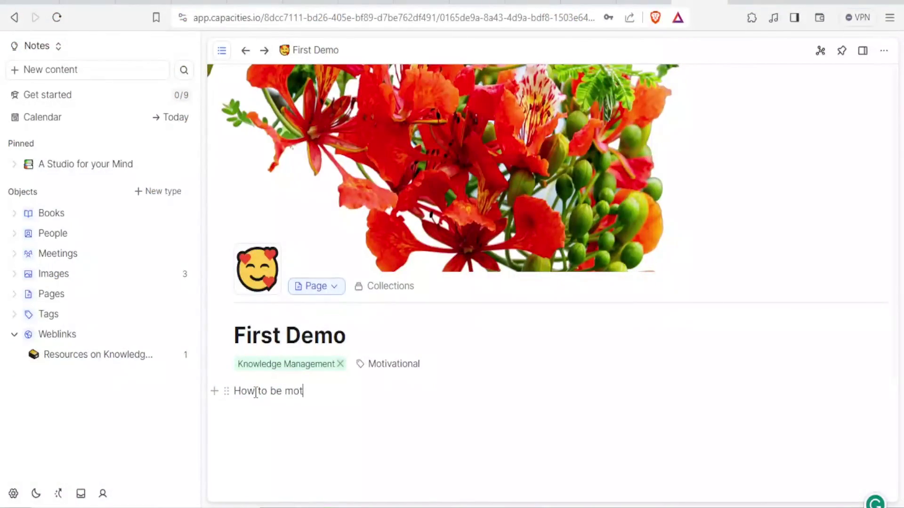
{"action": "type", "text": "ivate"}
{"action": "left_click", "coordinate": [215, 392]}
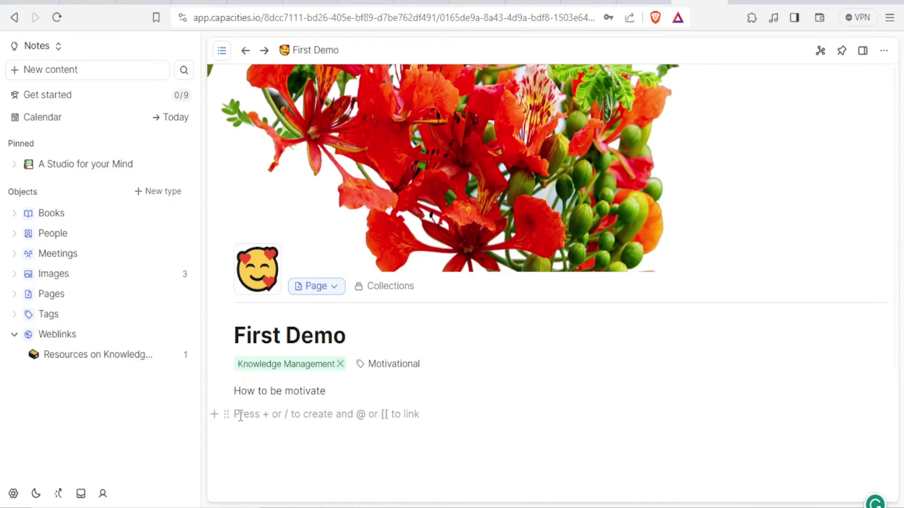
{"action": "type", "text": "Steps to self realizatio"}
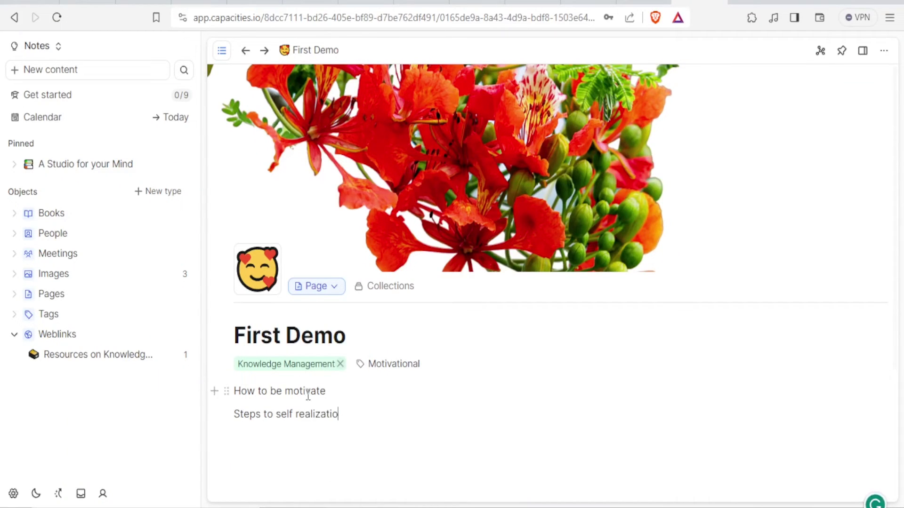
- Select the 'How to be motivate' line as a block to colour it red
{"action": "left_click_drag", "start_coordinate": [324, 391], "coordinate": [234, 395]}
{"action": "left_click", "coordinate": [234, 398]}
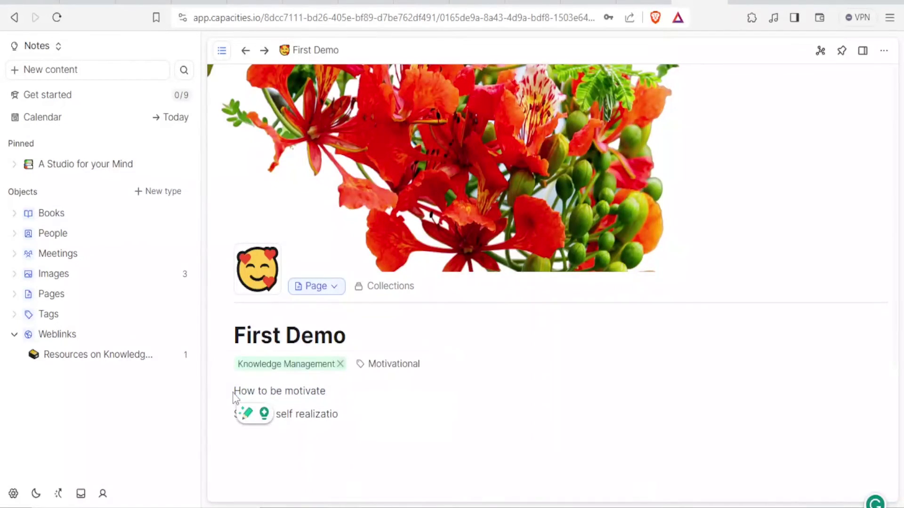
{"action": "left_click", "coordinate": [276, 392]}
{"action": "left_click_drag", "start_coordinate": [328, 394], "coordinate": [232, 389]}
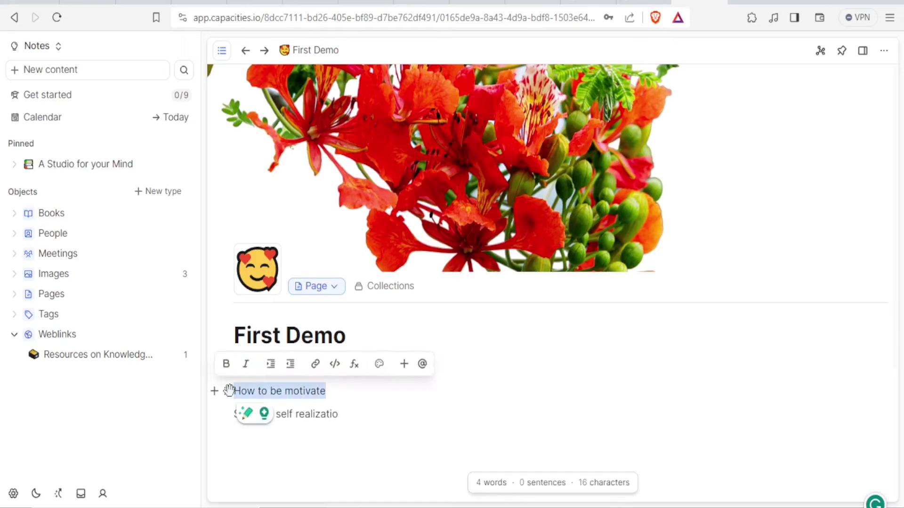
{"action": "left_click", "coordinate": [230, 388]}
{"action": "left_click_drag", "start_coordinate": [328, 393], "coordinate": [230, 388]}
{"action": "key", "text": "Escape"}
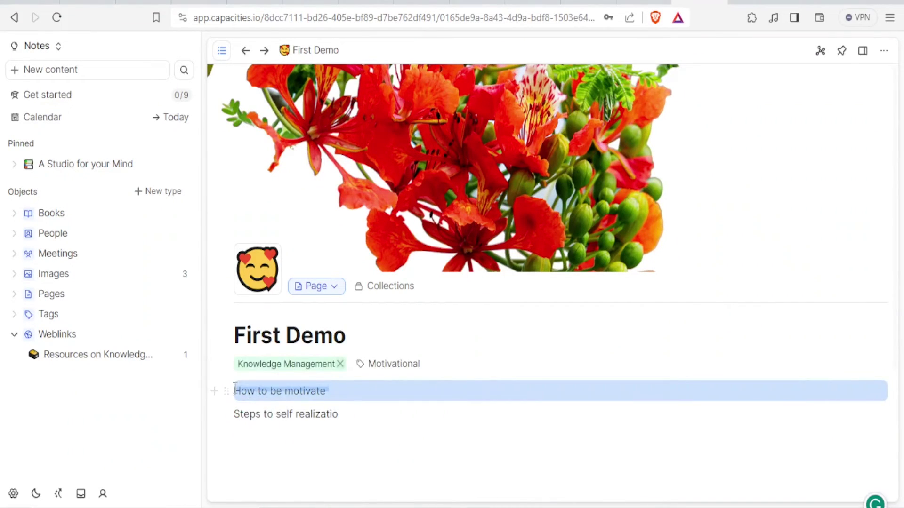
{"action": "scroll", "coordinate": [303, 244], "scroll_direction": "down", "scroll_amount": 4}
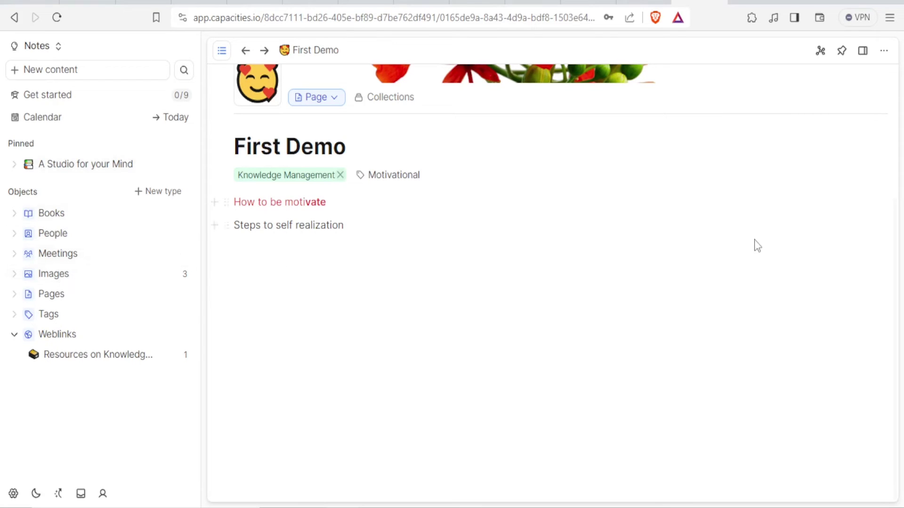
{"action": "scroll", "coordinate": [716, 209], "scroll_direction": "up", "scroll_amount": 4}
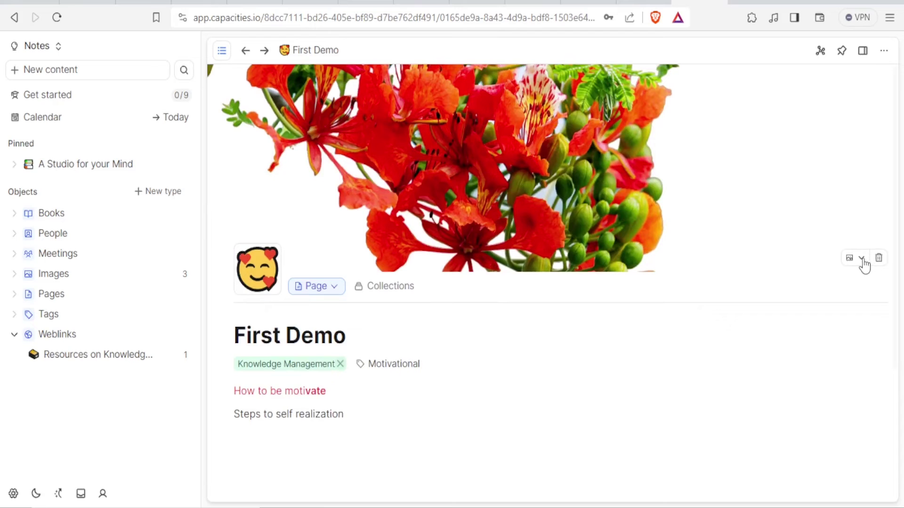
- Start a new Image item, look at Unsplash photos, then close it without adding
{"action": "left_click", "coordinate": [16, 73]}
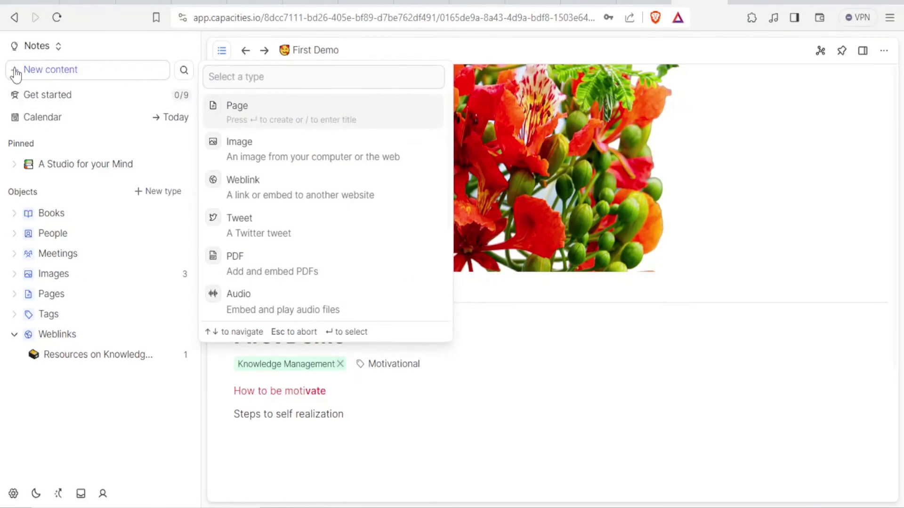
{"action": "left_click", "coordinate": [276, 160]}
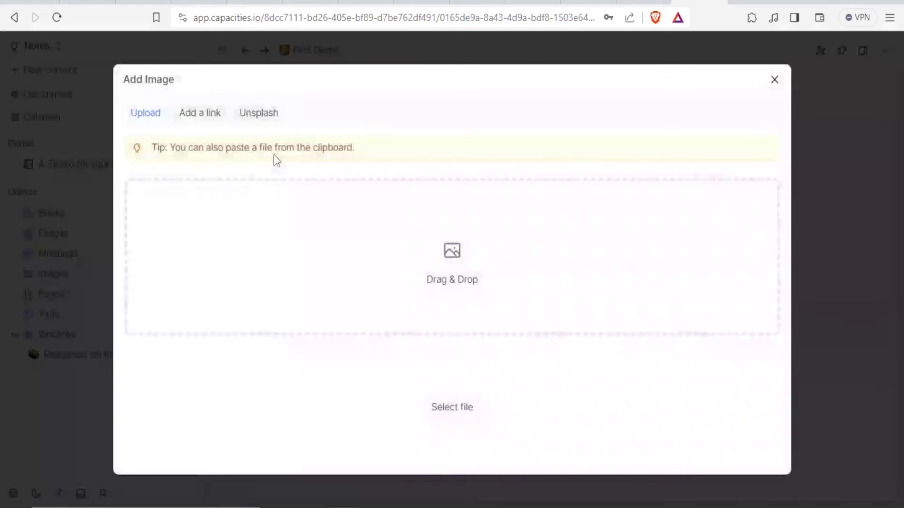
{"action": "left_click", "coordinate": [258, 123]}
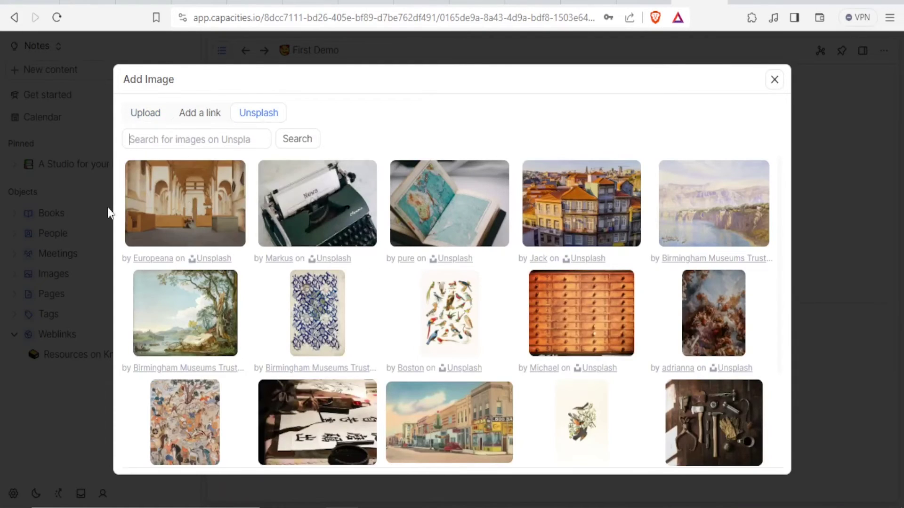
{"action": "left_click", "coordinate": [19, 80]}
- Start a new Audio item and choose to upload a file from the computer
{"action": "left_click", "coordinate": [19, 75]}
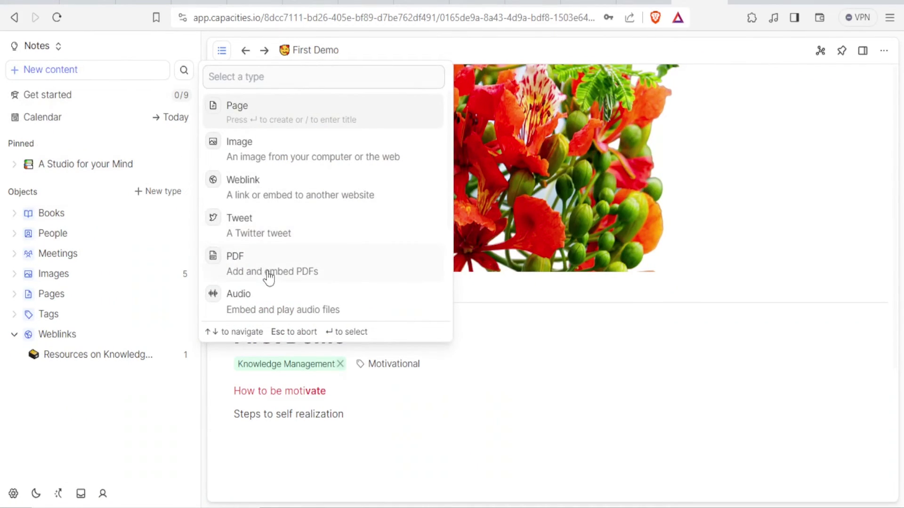
{"action": "left_click", "coordinate": [263, 306]}
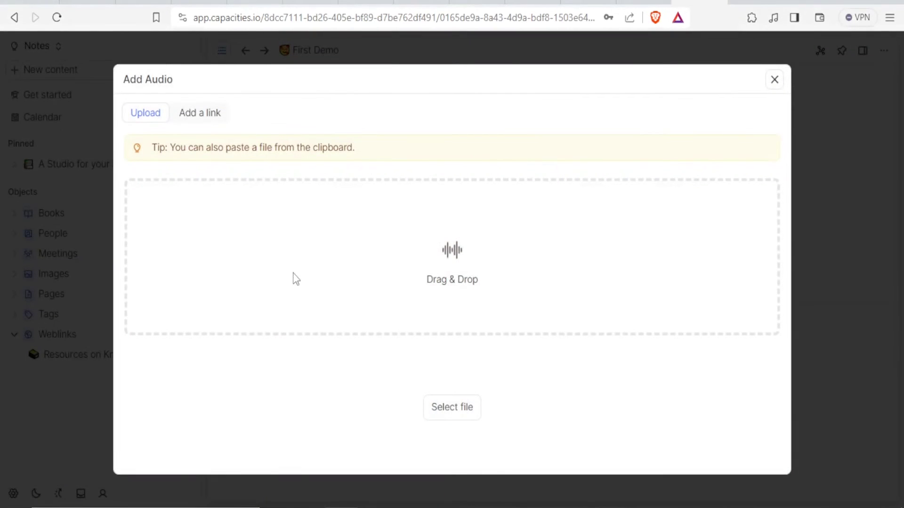
{"action": "left_click", "coordinate": [202, 118]}
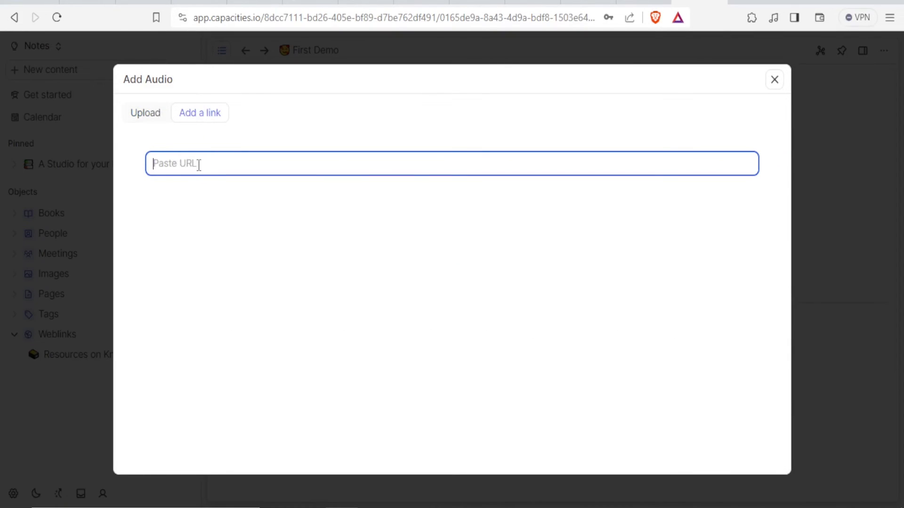
{"action": "left_click", "coordinate": [151, 122]}
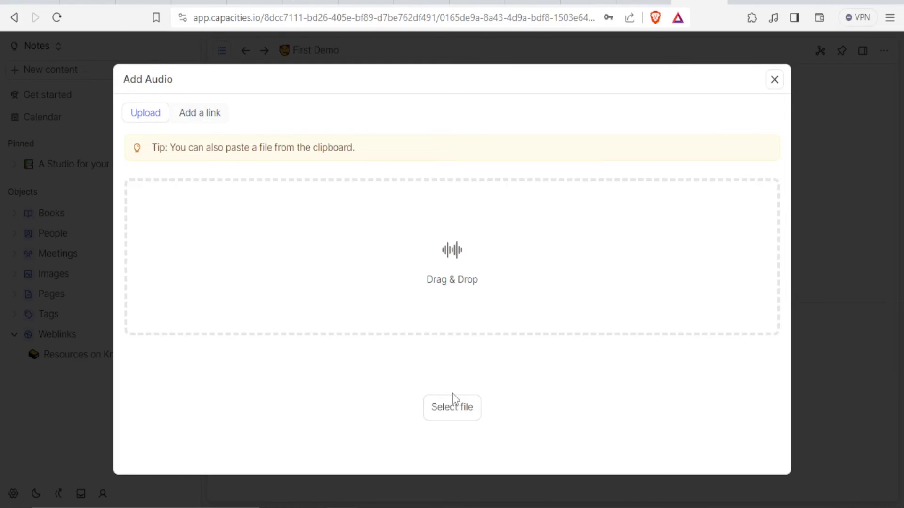
{"action": "left_click", "coordinate": [455, 409]}
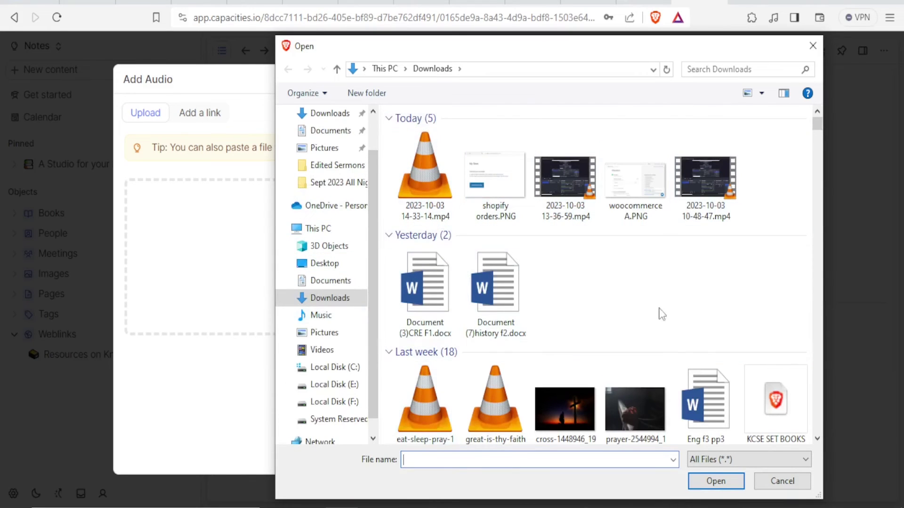
- Upload ttt.wav from the Desktop as a new audio file item
{"action": "left_click", "coordinate": [324, 264]}
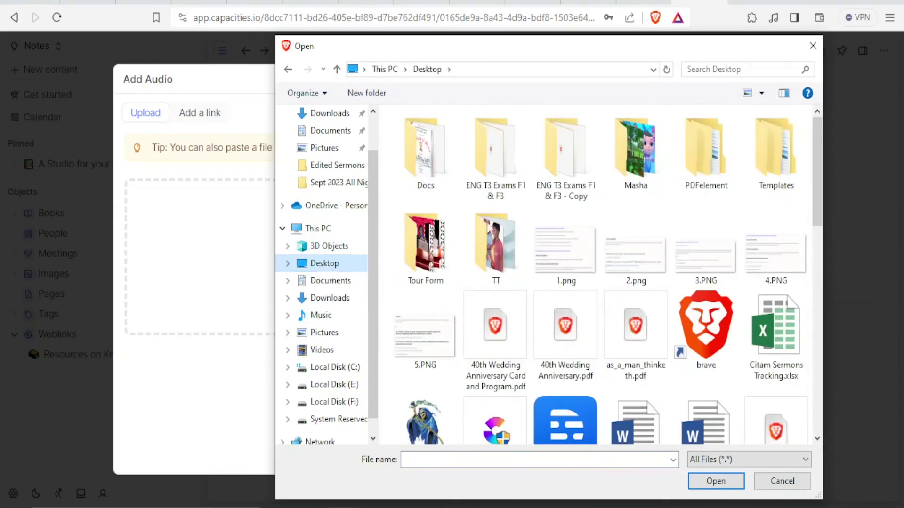
{"action": "left_click_drag", "start_coordinate": [814, 208], "coordinate": [818, 413]}
{"action": "left_click", "coordinate": [426, 331]}
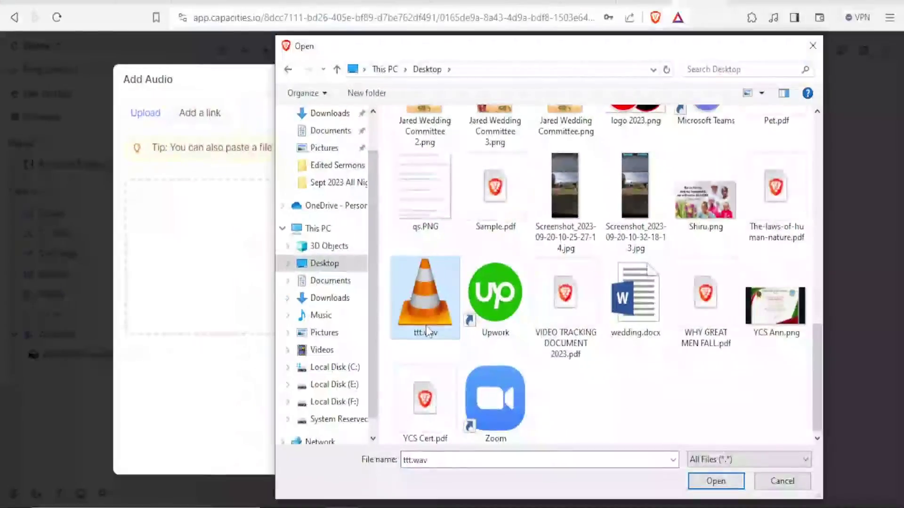
{"action": "left_click", "coordinate": [702, 480]}
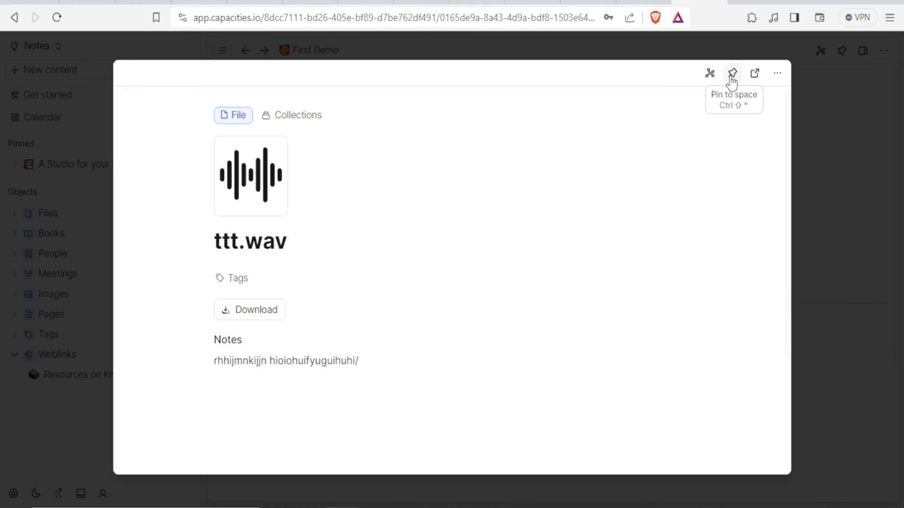
- Check the ttt.wav file's more-options menu, then close the file view
{"action": "left_click", "coordinate": [777, 74]}
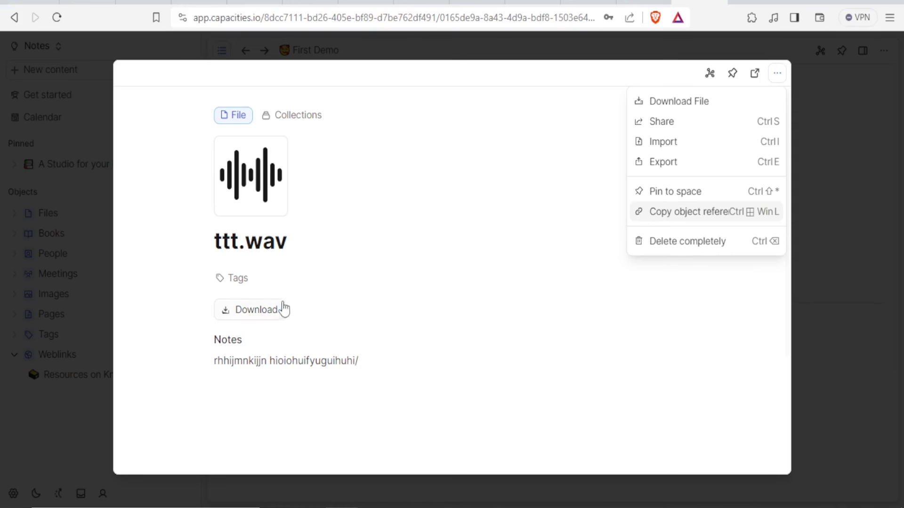
{"action": "key", "text": "Down"}
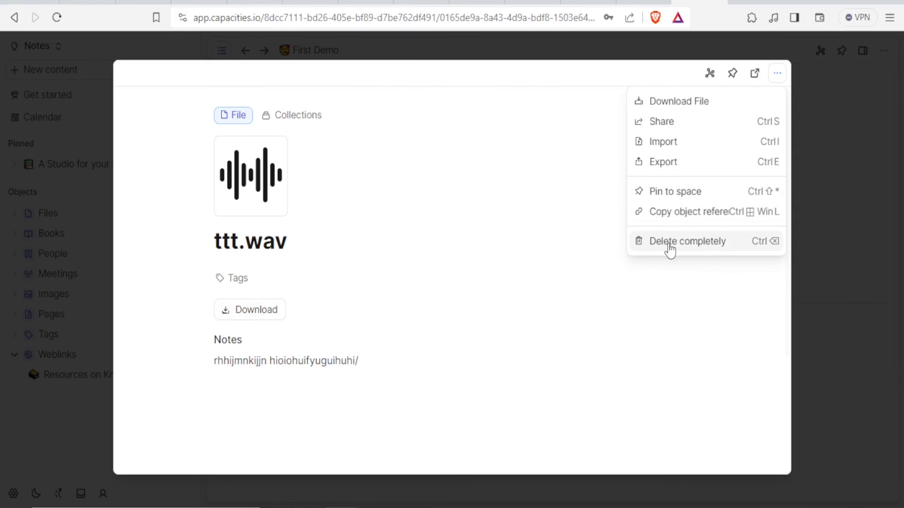
{"action": "left_click", "coordinate": [821, 203]}
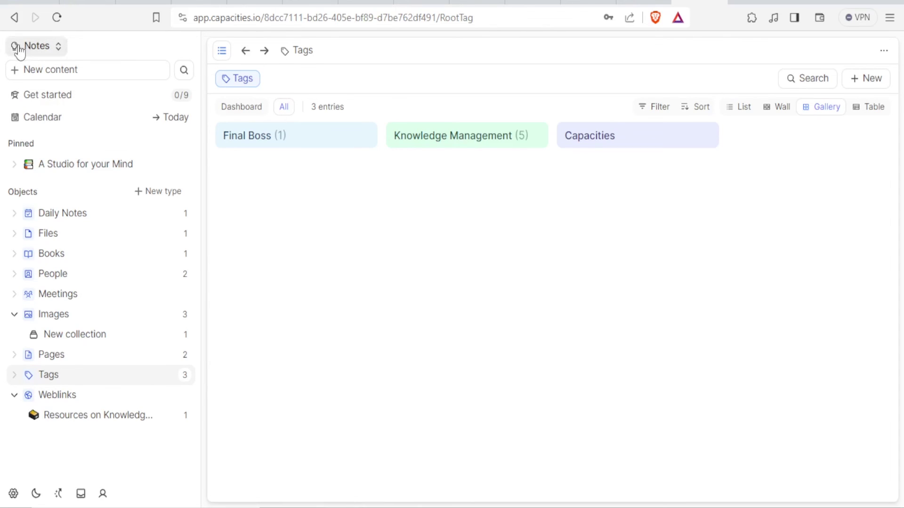
{"action": "left_click", "coordinate": [20, 52]}
- Rename the space Notes to 'My Space', add an emoji icon and description 'This is my working eare'
{"action": "left_click", "coordinate": [104, 108]}
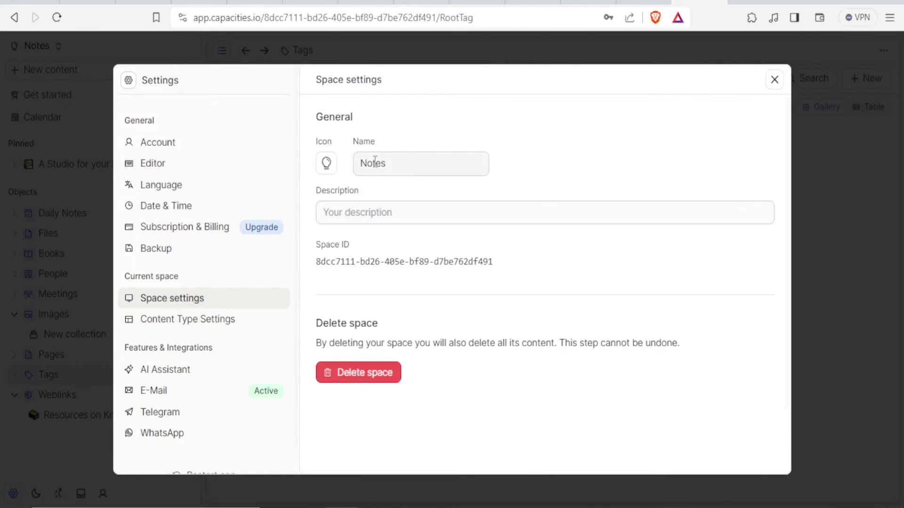
{"action": "left_click", "coordinate": [393, 165]}
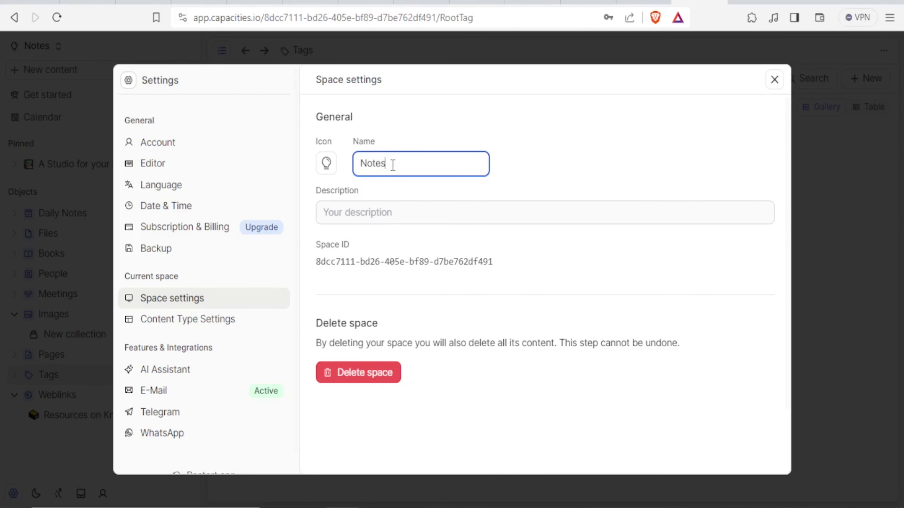
{"action": "left_click_drag", "start_coordinate": [393, 165], "coordinate": [354, 164]}
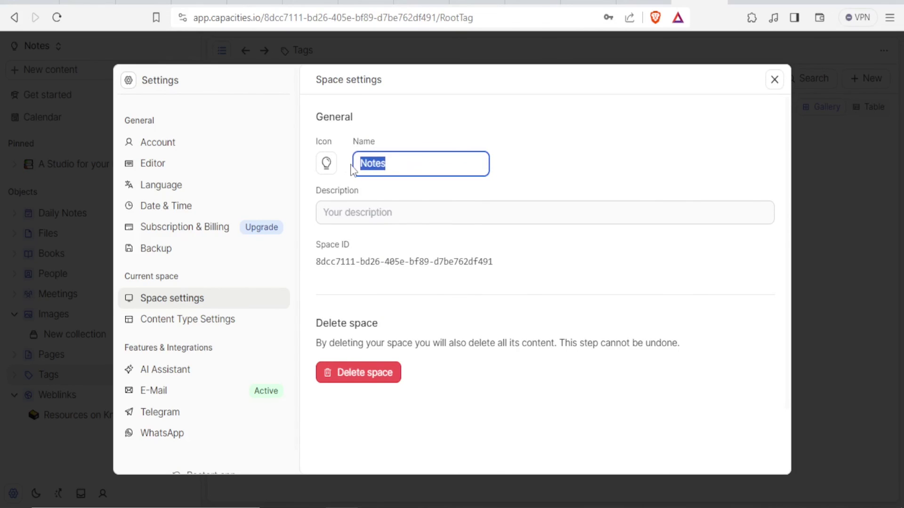
{"action": "type", "text": "My Space"}
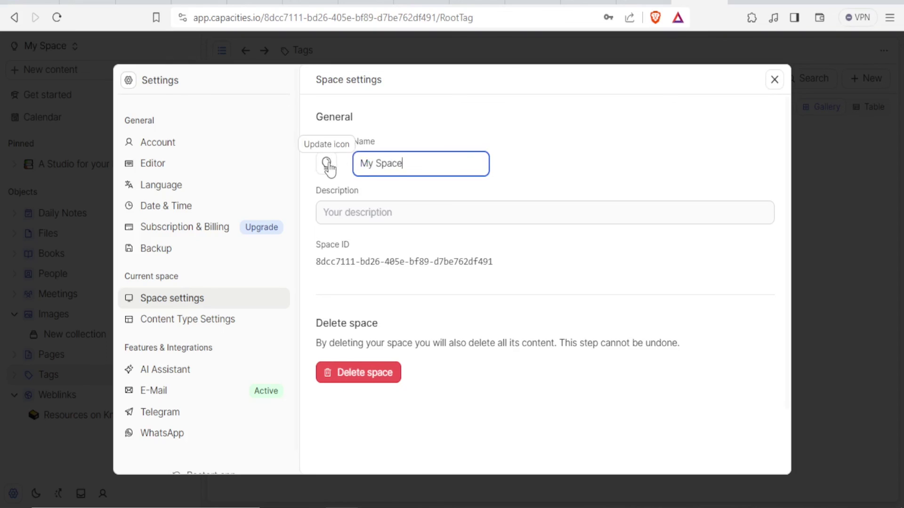
{"action": "left_click", "coordinate": [326, 165]}
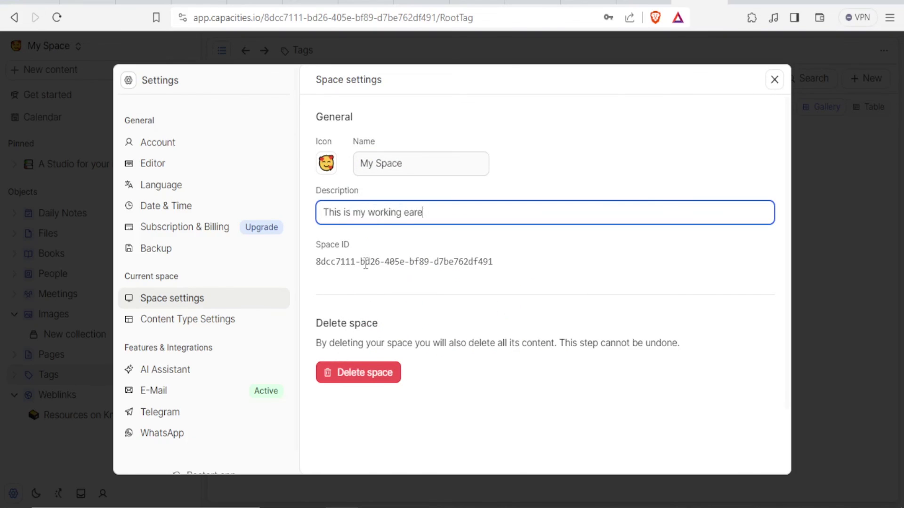
{"action": "left_click", "coordinate": [365, 263]}
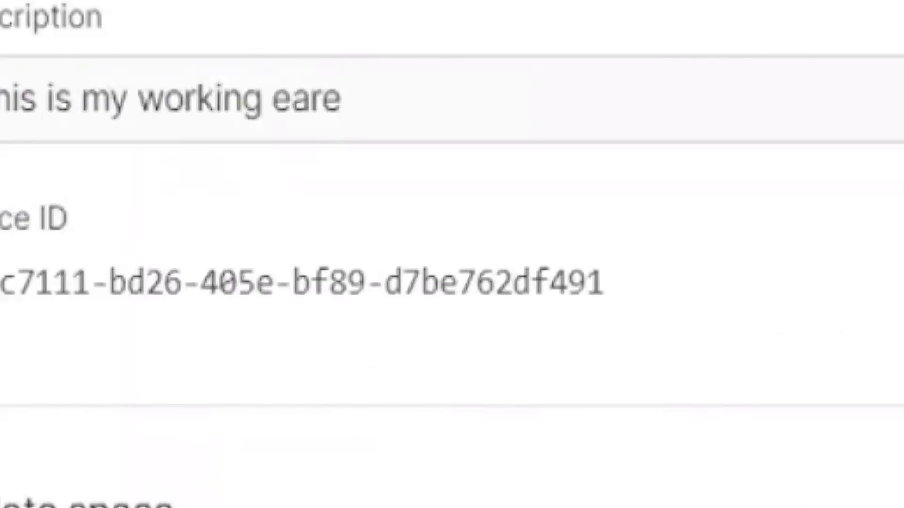
{"action": "left_click", "coordinate": [184, 227]}
{"action": "left_click", "coordinate": [157, 249]}
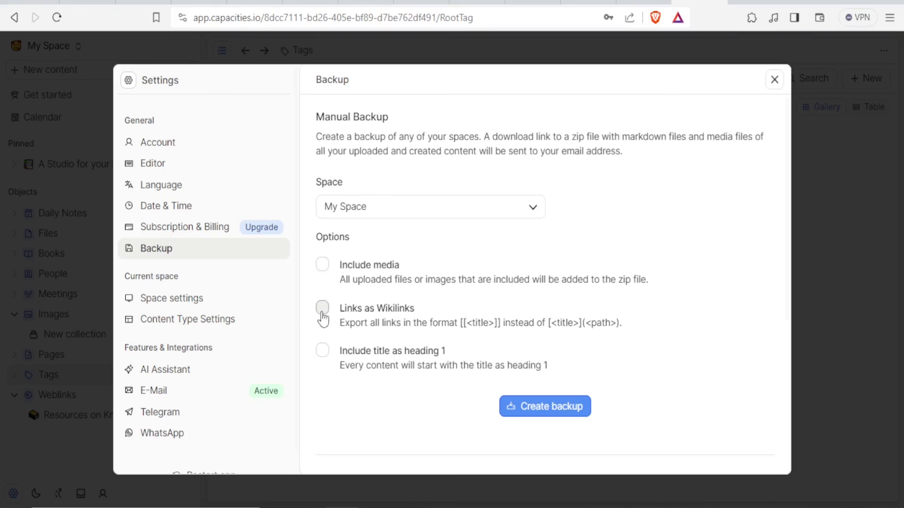
- Tick Include media, Links as Wikilinks and Include title as heading 1 for the backup
{"action": "left_click", "coordinate": [322, 264]}
{"action": "left_click", "coordinate": [322, 311]}
{"action": "left_click", "coordinate": [323, 354]}
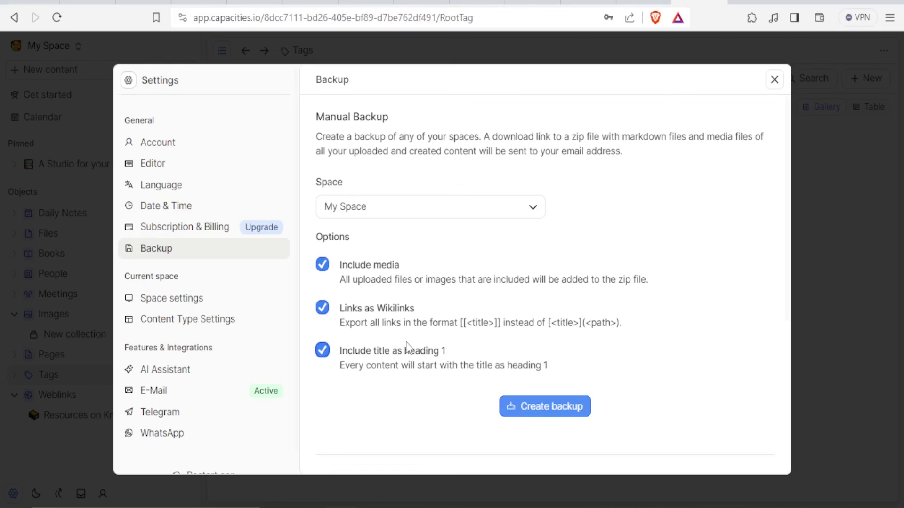
- Close Settings and open the October 3, 2023 daily note, scrolling its Created today items
{"action": "left_click", "coordinate": [774, 79]}
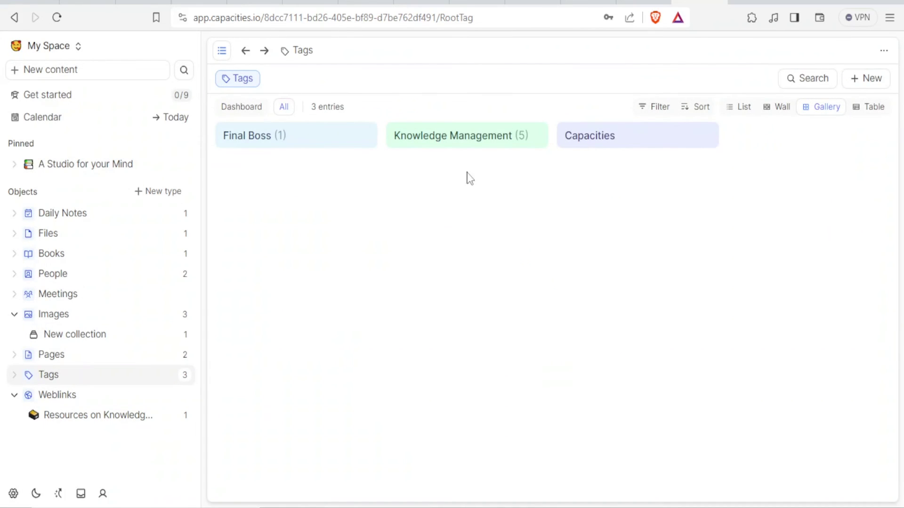
{"action": "left_click", "coordinate": [49, 49]}
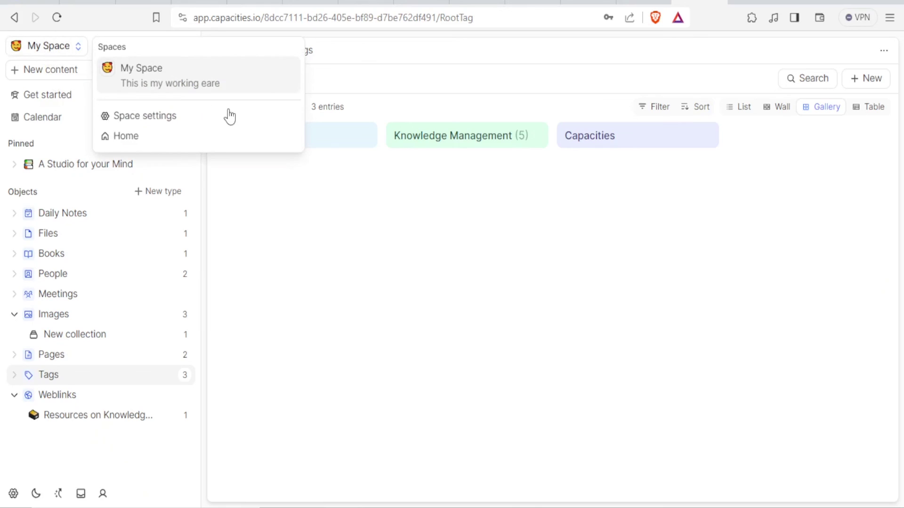
{"action": "left_click", "coordinate": [158, 87]}
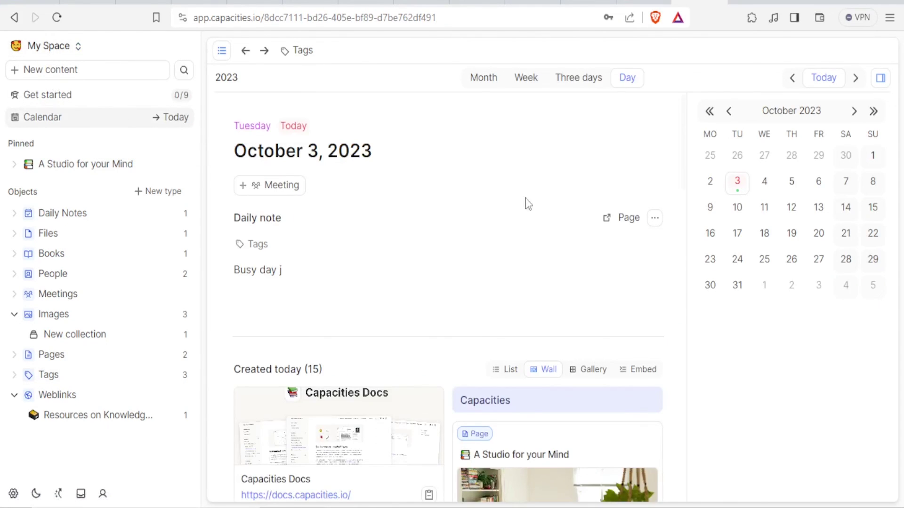
{"action": "scroll", "coordinate": [630, 350], "scroll_direction": "down", "scroll_amount": 7}
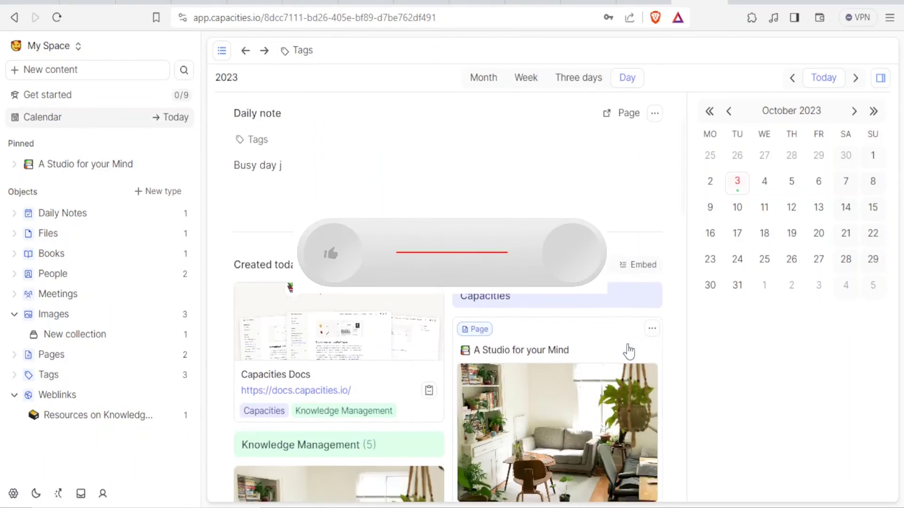
{"action": "scroll", "coordinate": [629, 350], "scroll_direction": "down", "scroll_amount": 8}
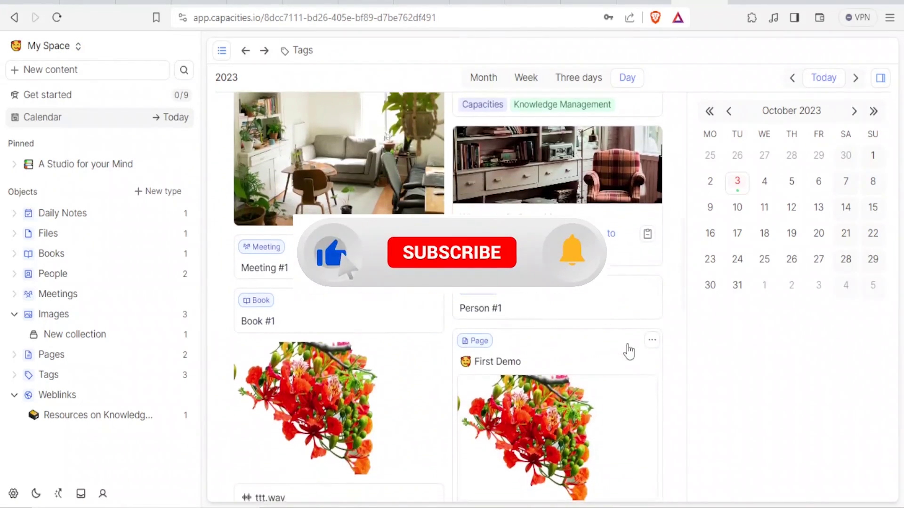
{"action": "scroll", "coordinate": [629, 350], "scroll_direction": "down", "scroll_amount": 3}
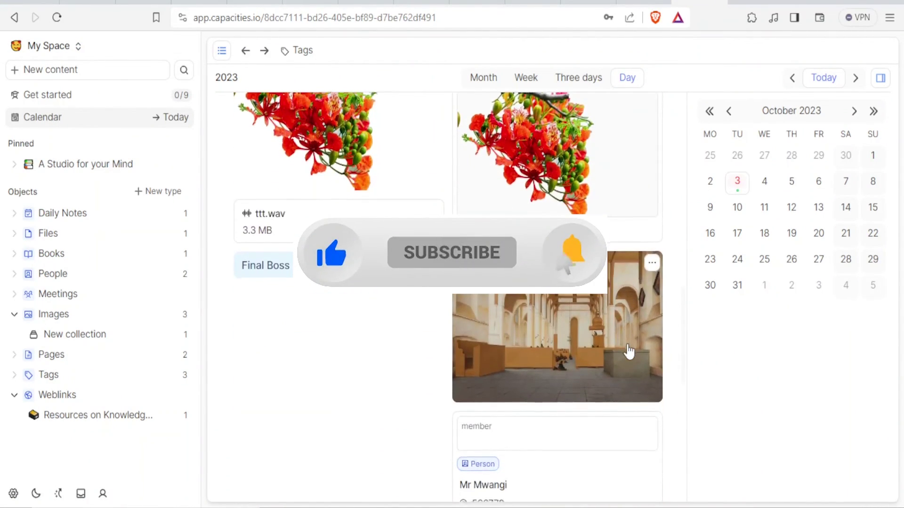